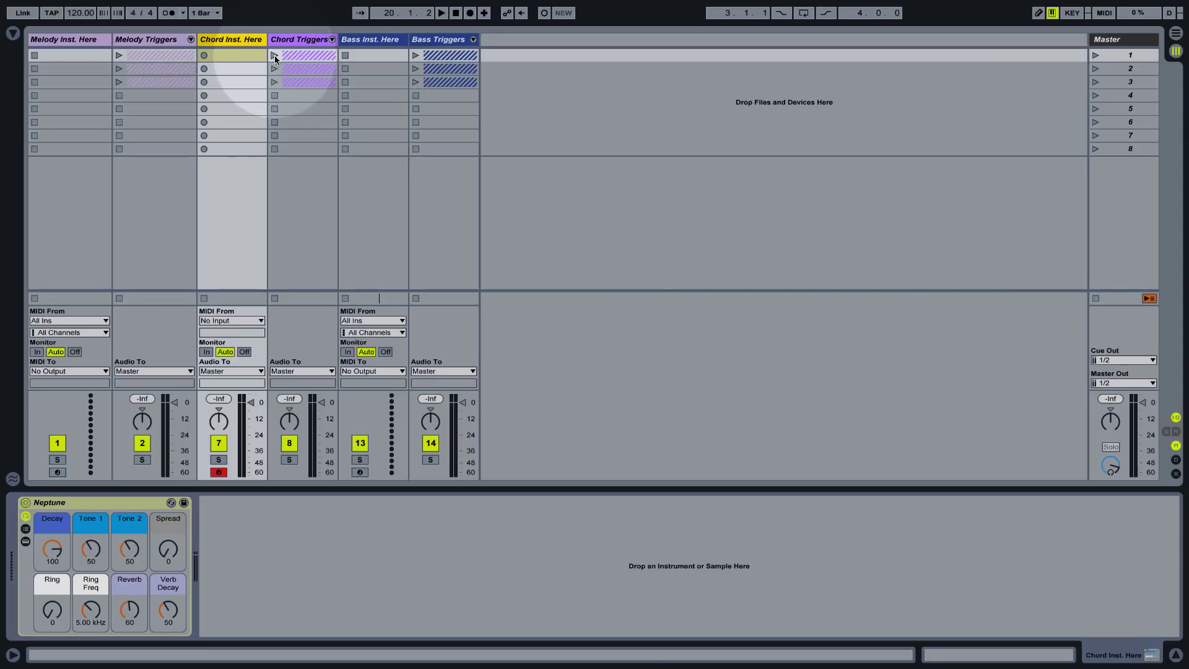
- Audition the first Chord Triggers clip and unfold the Chord Triggers group to reveal its MIDI Bus and trigger tracks
{"action": "left_click", "coordinate": [274, 55]}
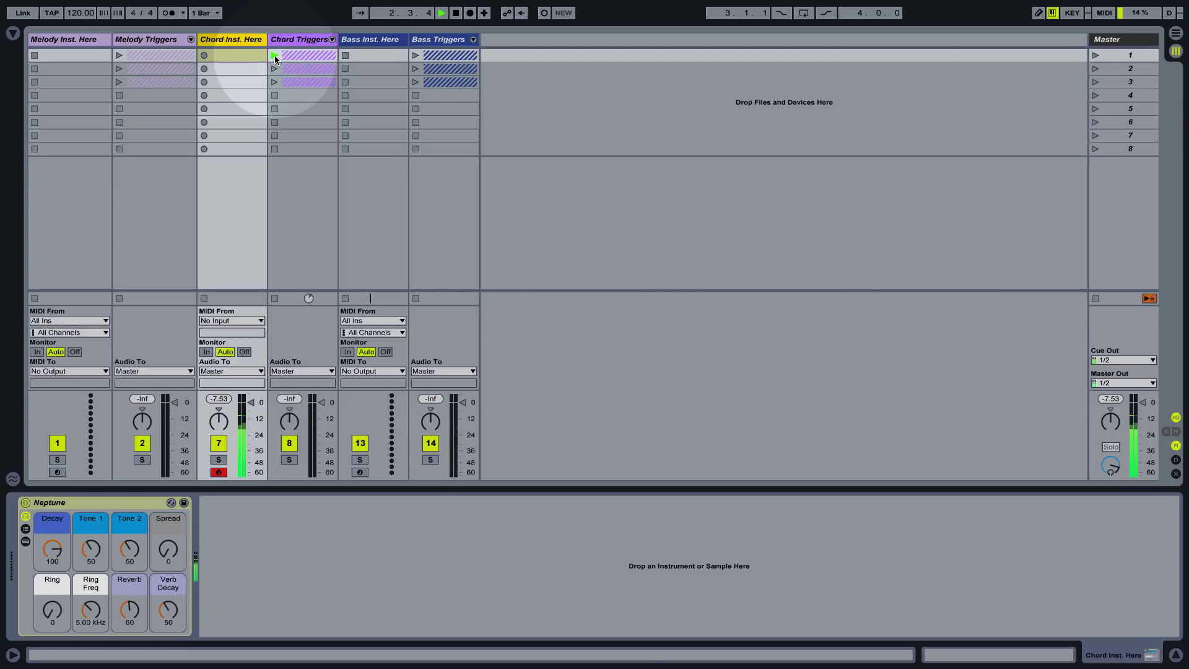
{"action": "key", "text": "space"}
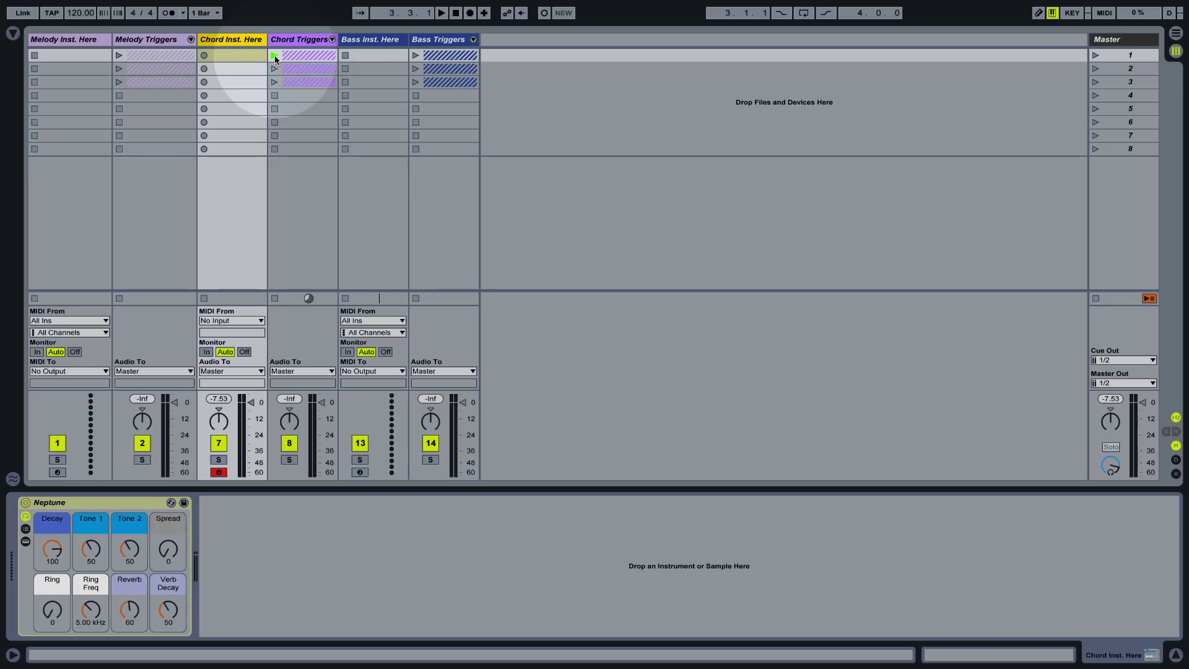
{"action": "left_click", "coordinate": [332, 39]}
{"action": "left_click", "coordinate": [275, 109]}
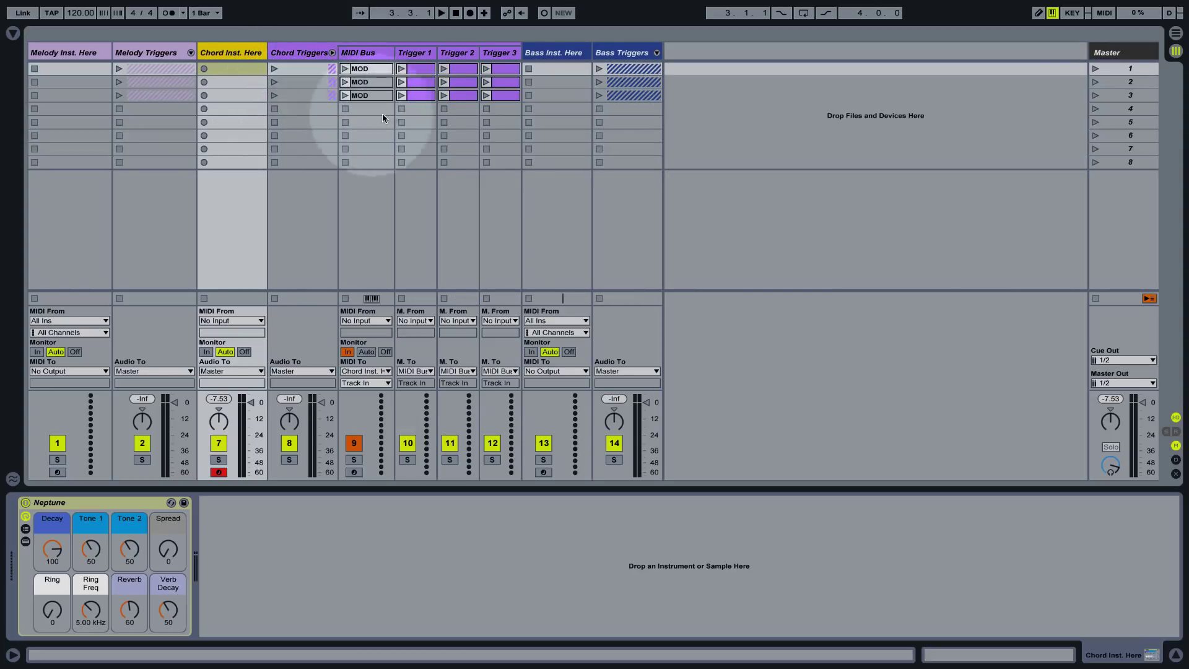
- Create a one-bar clip in Trigger 1's fourth slot with a 1/16 C3 note at the very start, and audition it
{"action": "double_click", "coordinate": [416, 109]}
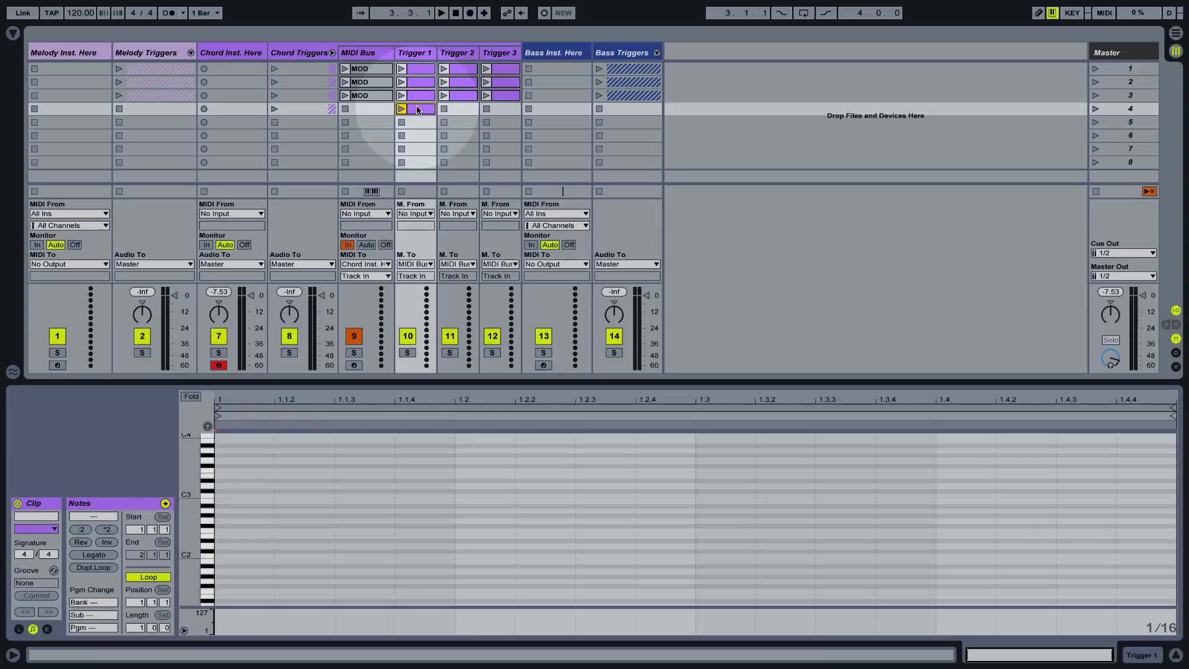
{"action": "double_click", "coordinate": [250, 495]}
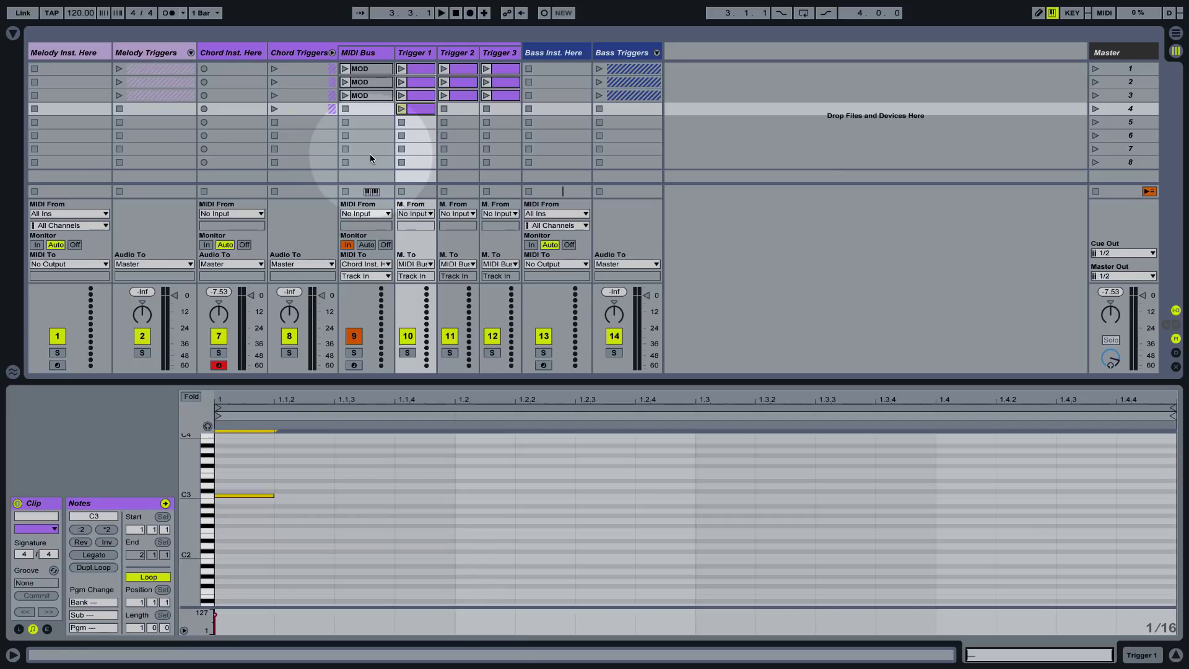
{"action": "left_click", "coordinate": [374, 54]}
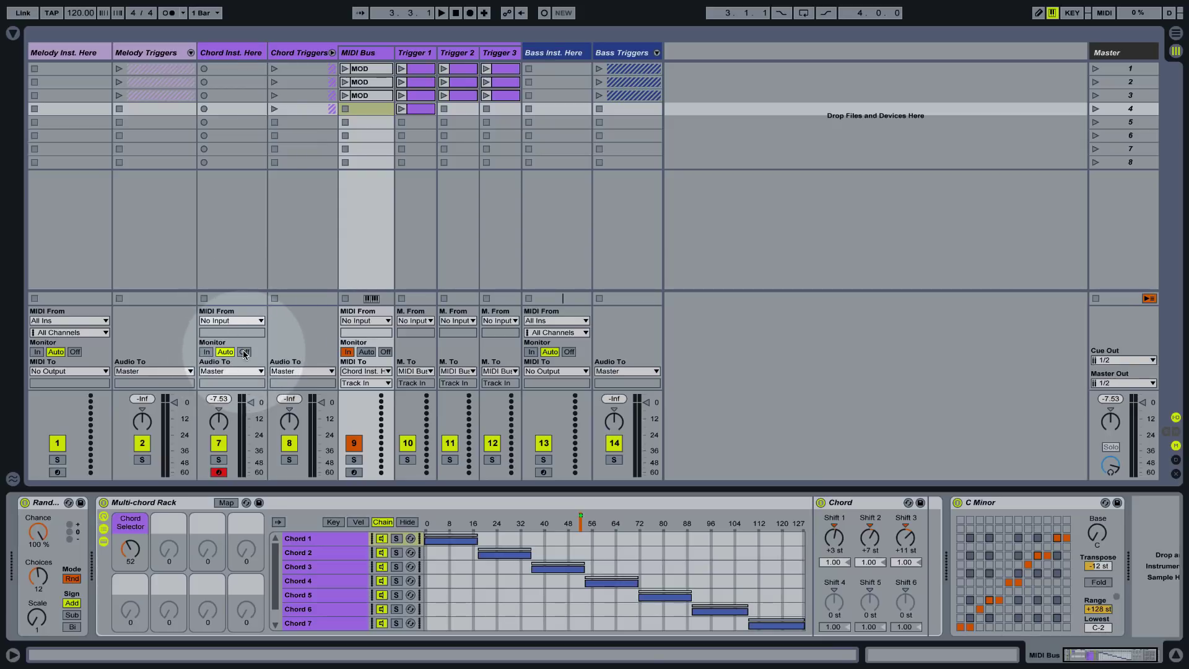
{"action": "left_click", "coordinate": [401, 109]}
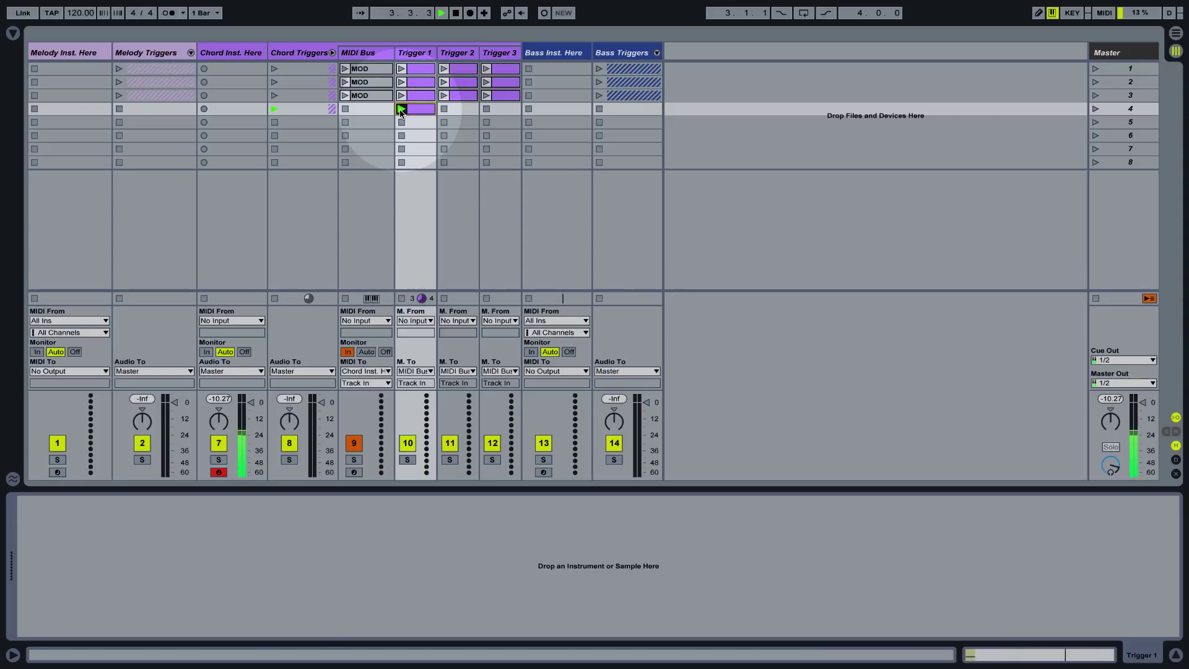
{"action": "key", "text": "space"}
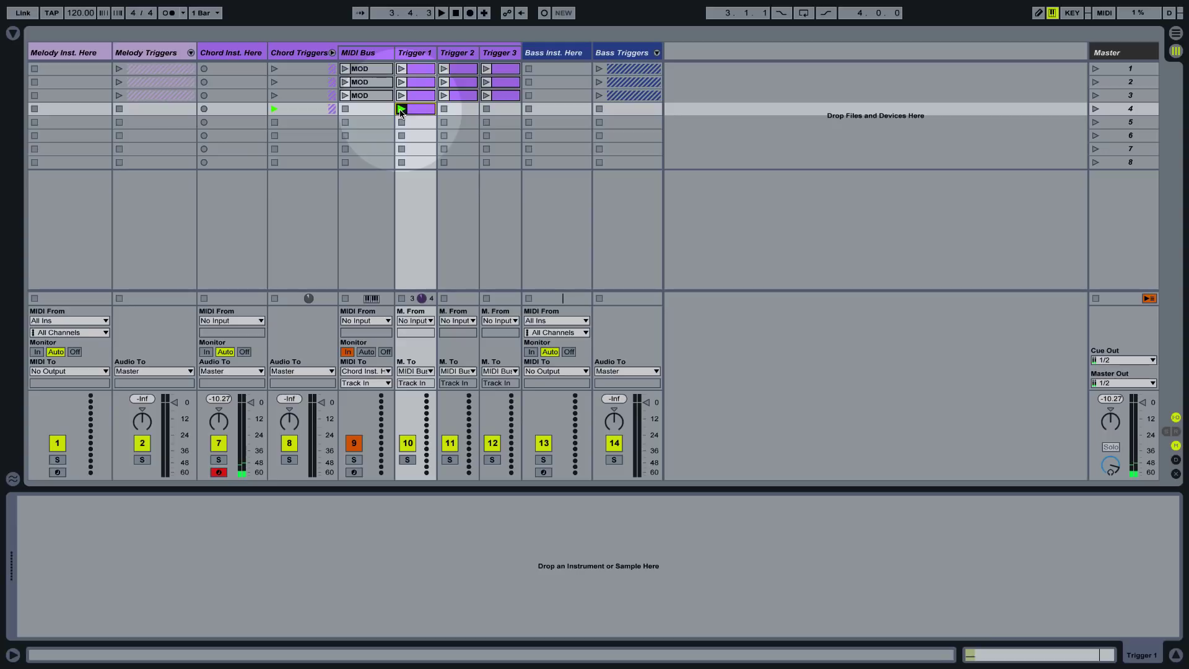
- Set the loop length of the new Trigger 1 clip to two bars and listen to the result
{"action": "double_click", "coordinate": [414, 109]}
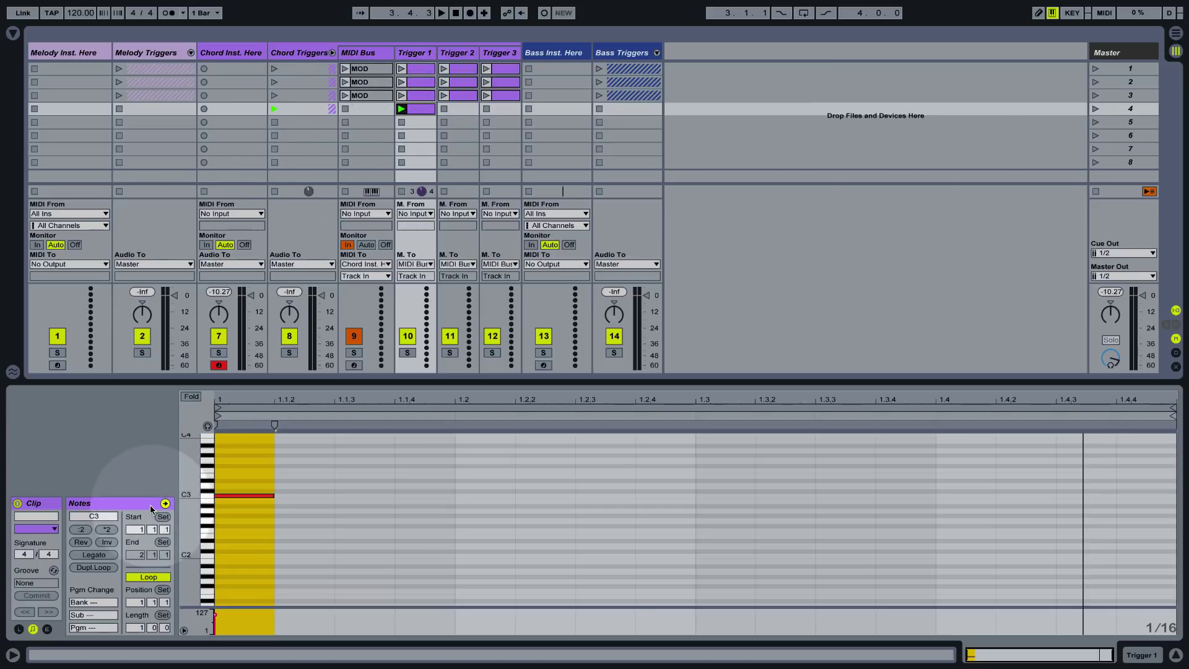
{"action": "left_click", "coordinate": [141, 627]}
{"action": "left_click_drag", "start_coordinate": [142, 629], "coordinate": [141, 619]}
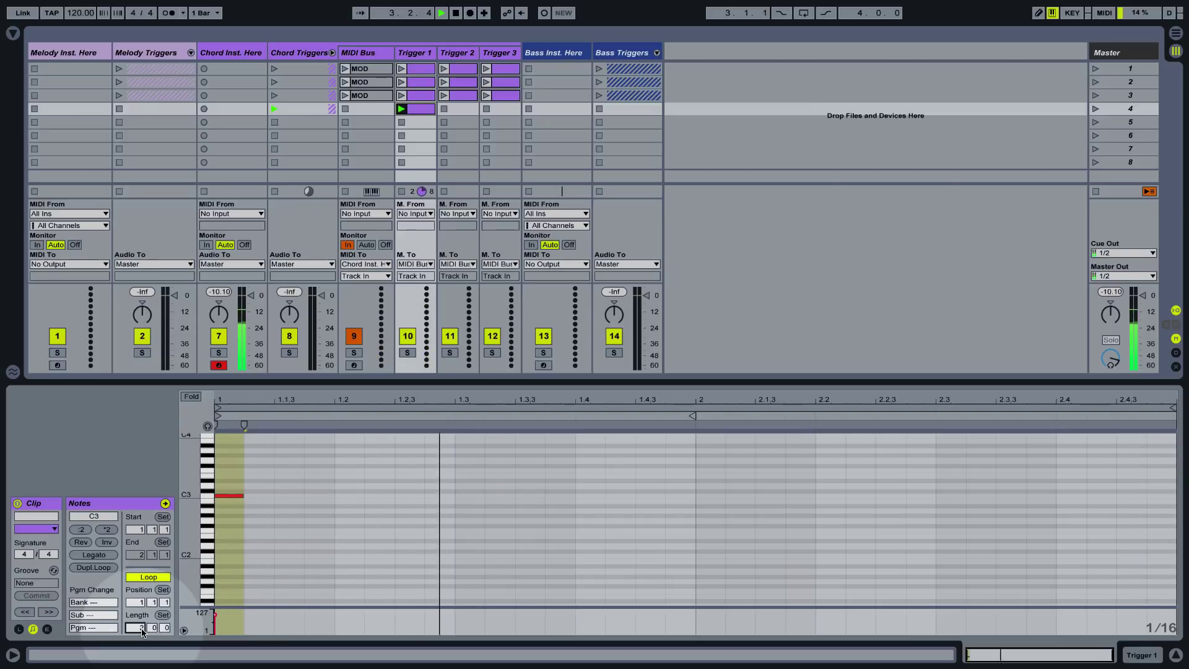
{"action": "key", "text": "space"}
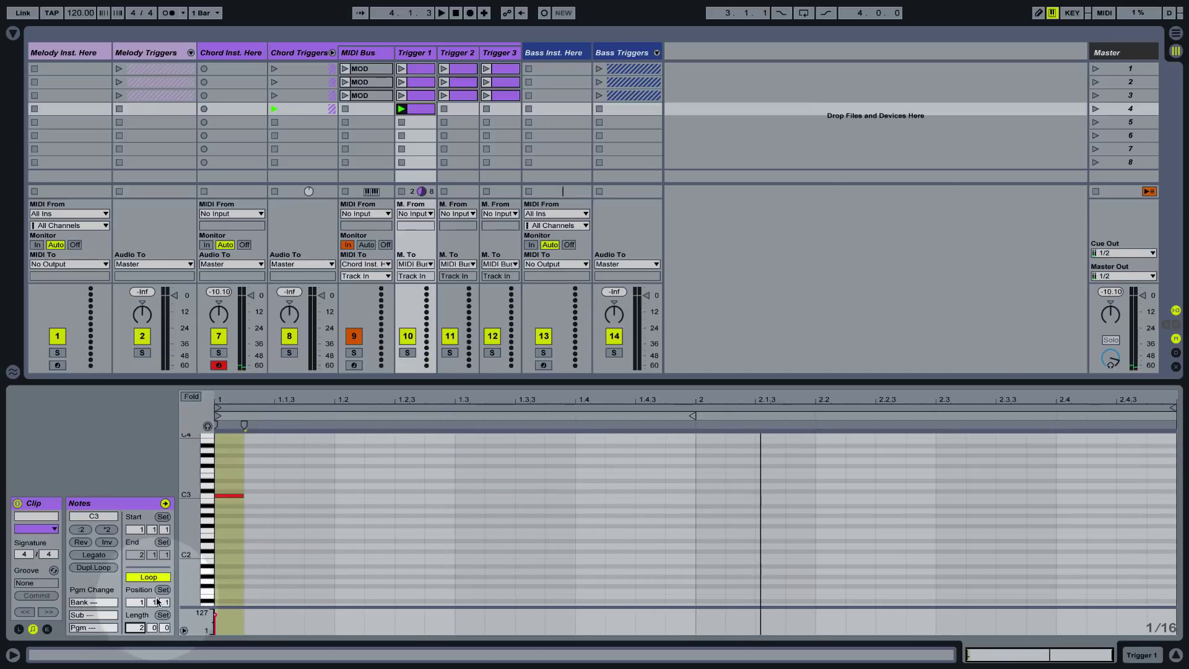
- Create a clip in Trigger 2's fourth slot with a loop length of 2.2.0 and a C3 note at 1.3, and launch it
{"action": "double_click", "coordinate": [460, 109]}
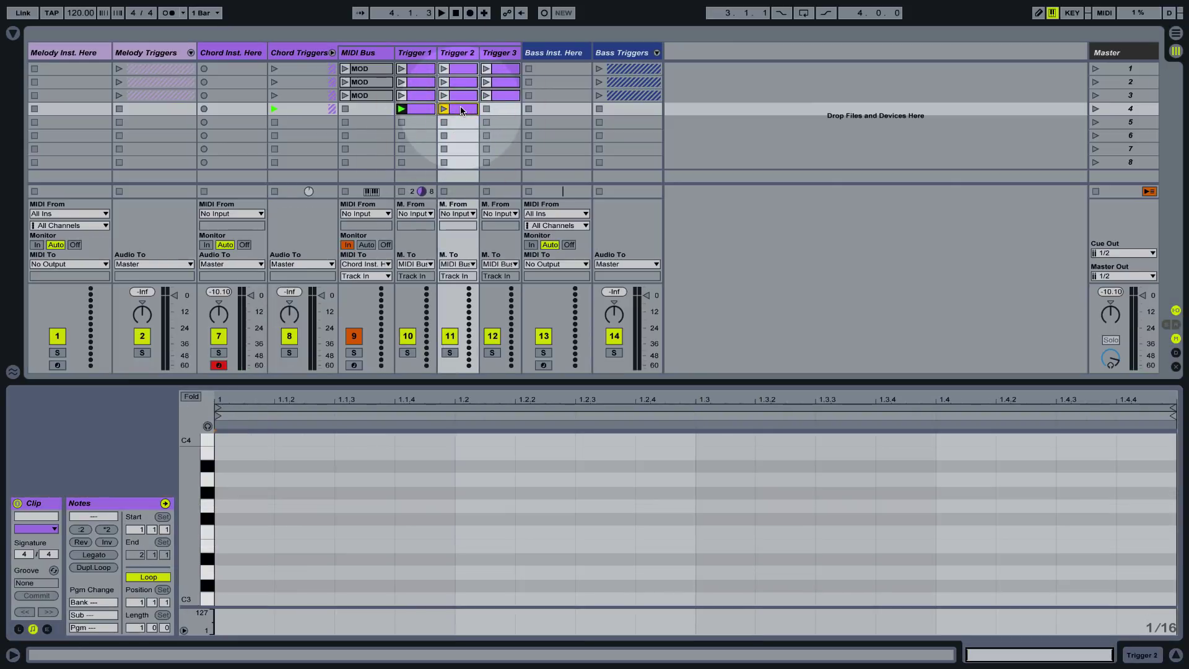
{"action": "left_click_drag", "start_coordinate": [137, 627], "coordinate": [153, 629]}
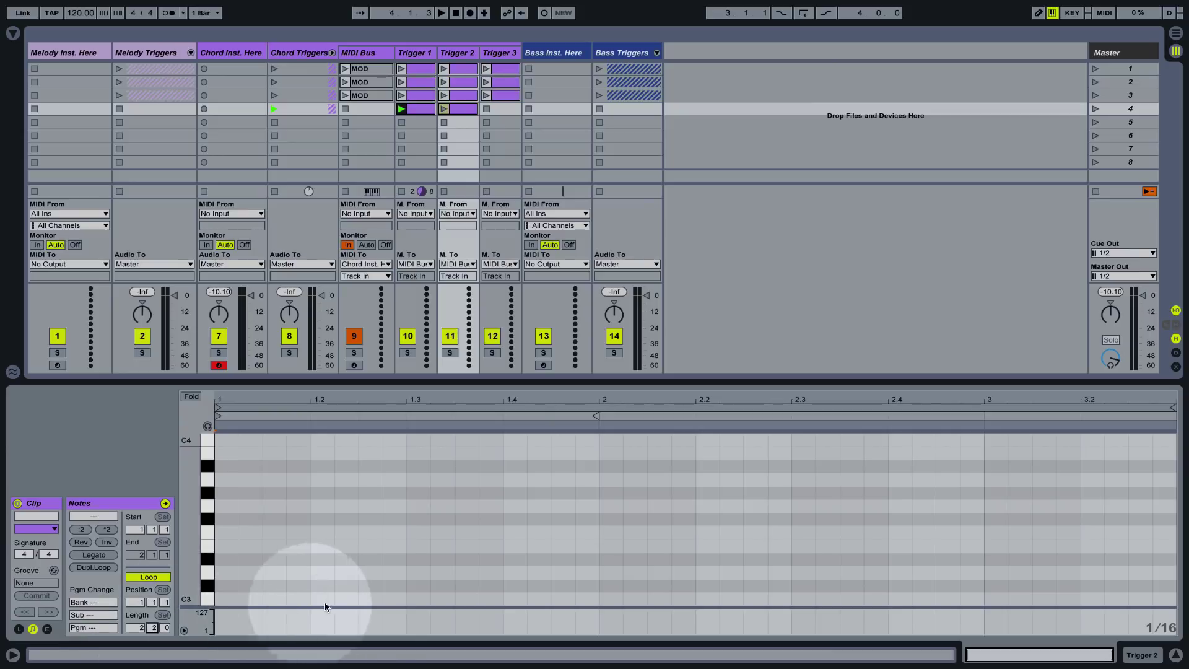
{"action": "double_click", "coordinate": [412, 599]}
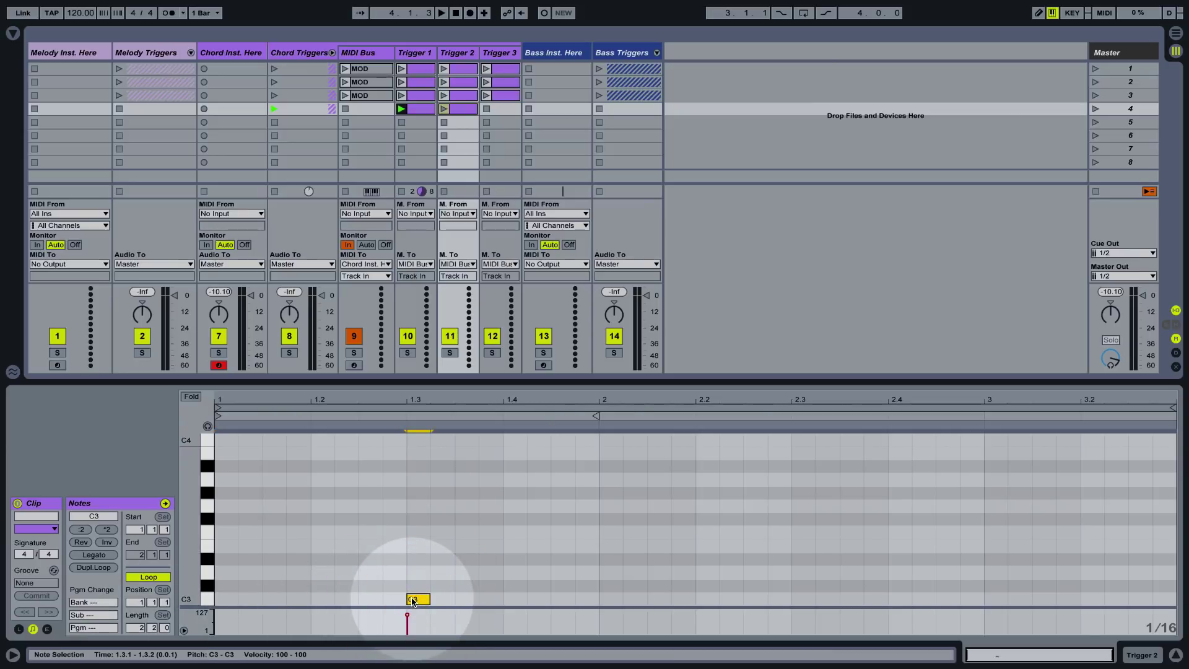
{"action": "left_click", "coordinate": [445, 109]}
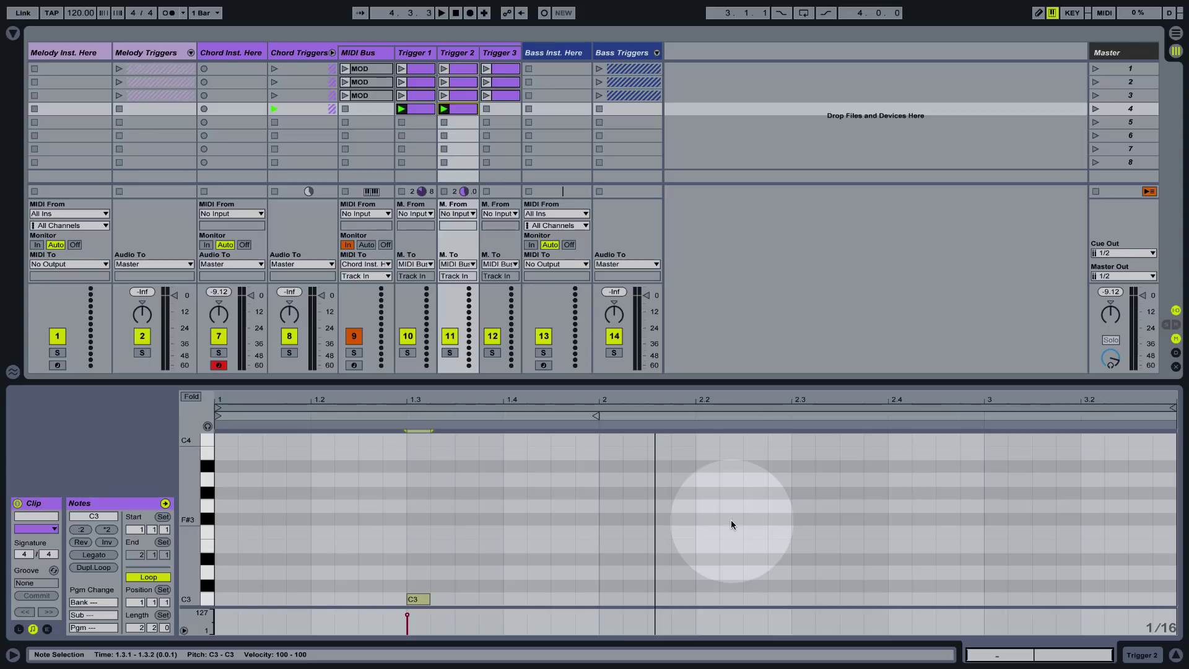
- Move the Trigger 2 clip's C3 note to 1.3.3 on a 1/8 grid, and play the triggers with the metronome on
{"action": "right_click", "coordinate": [694, 515]}
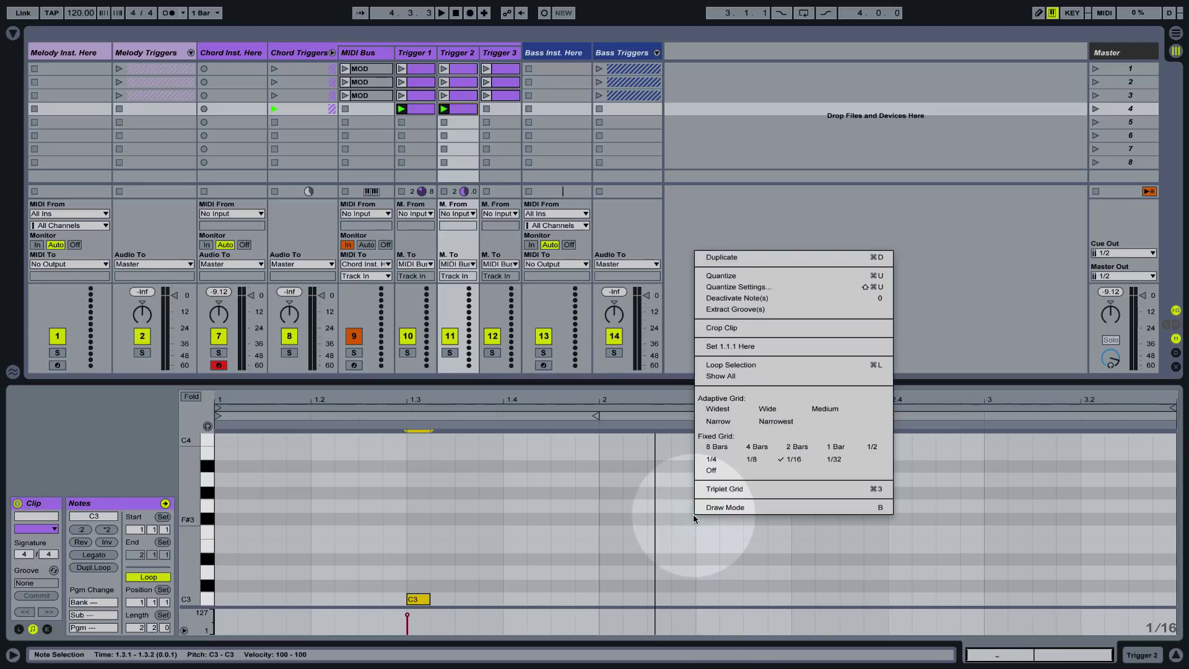
{"action": "left_click", "coordinate": [753, 460]}
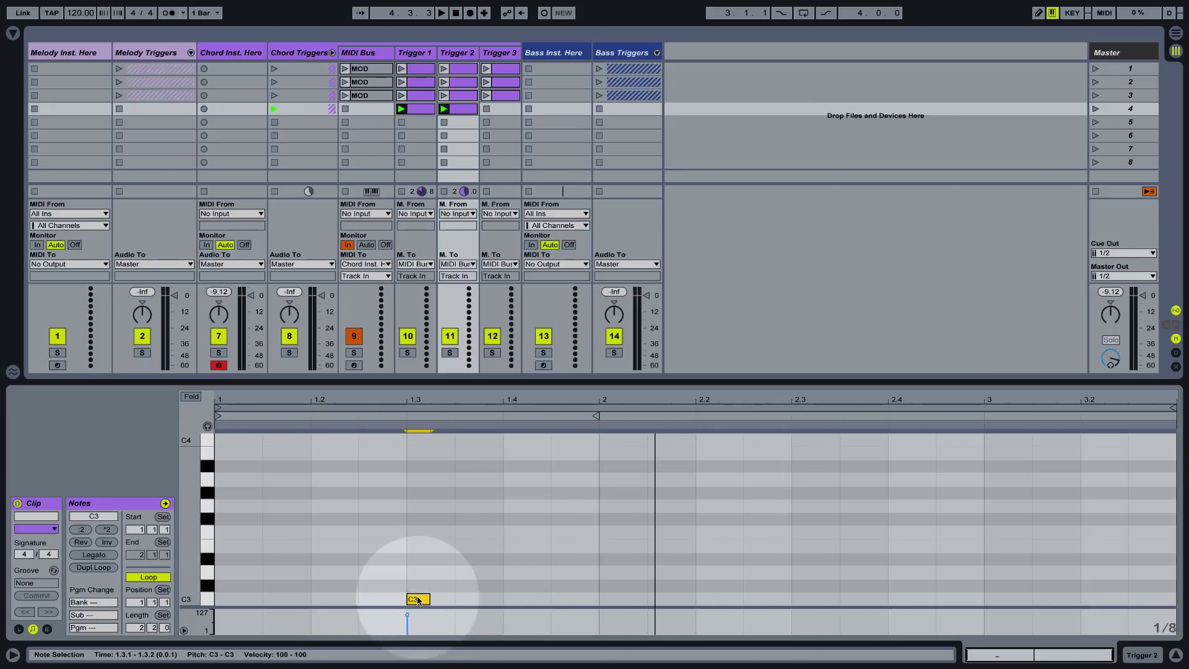
{"action": "left_click_drag", "start_coordinate": [418, 599], "coordinate": [465, 599]}
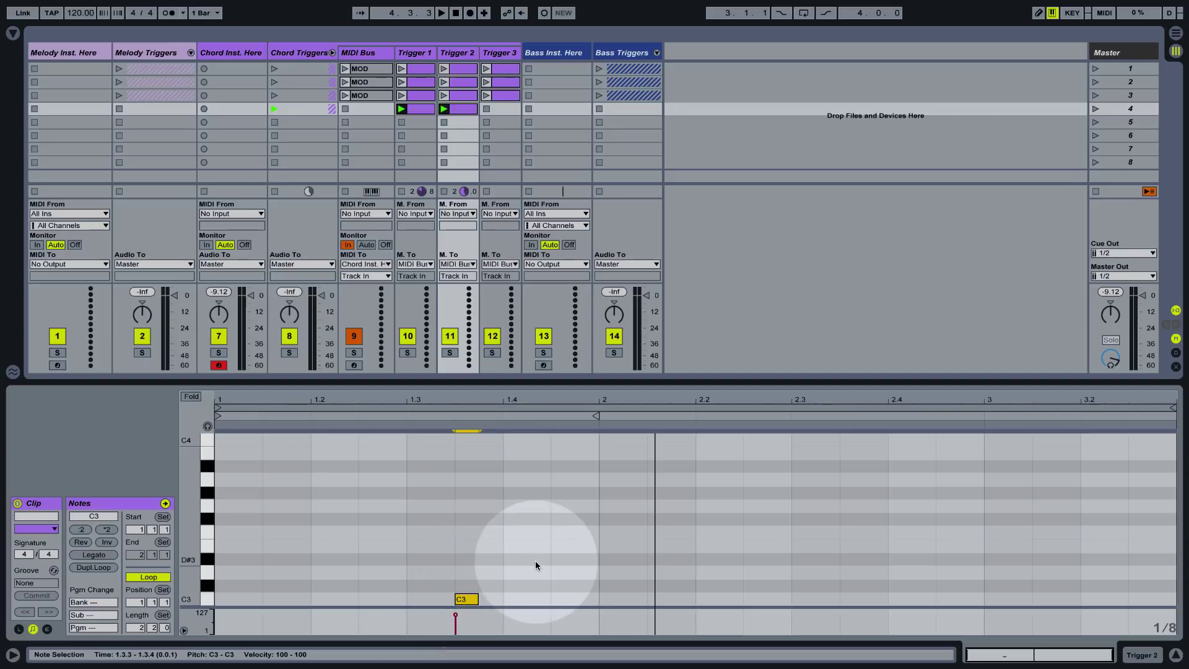
{"action": "key", "text": "space"}
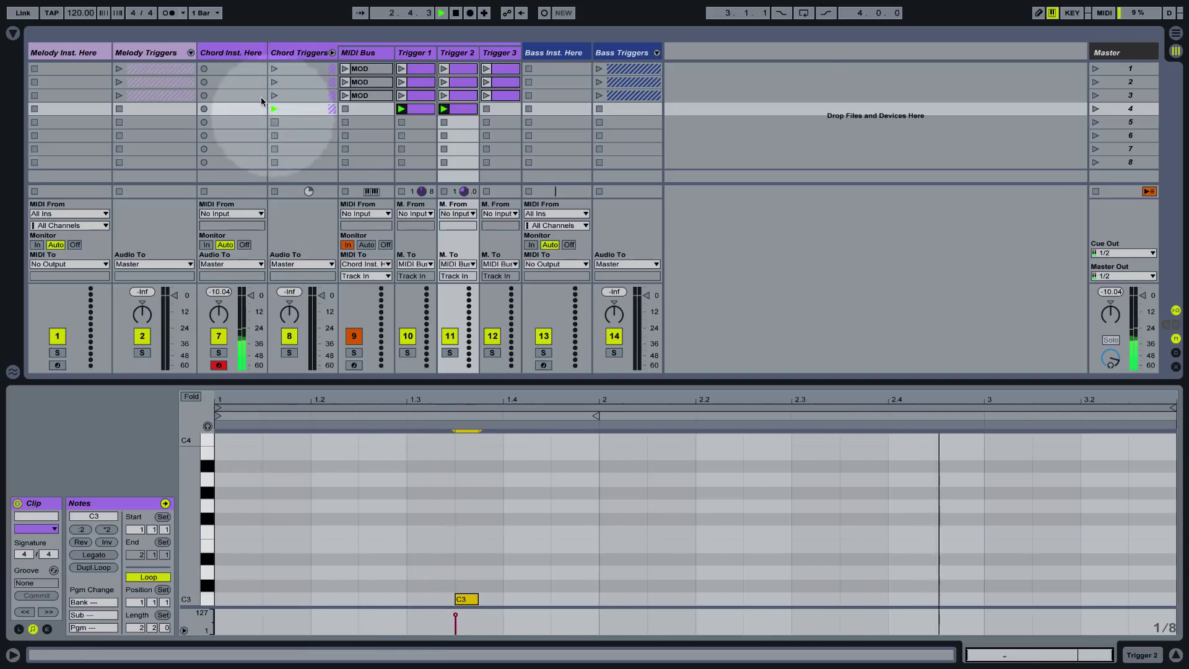
{"action": "left_click", "coordinate": [168, 13]}
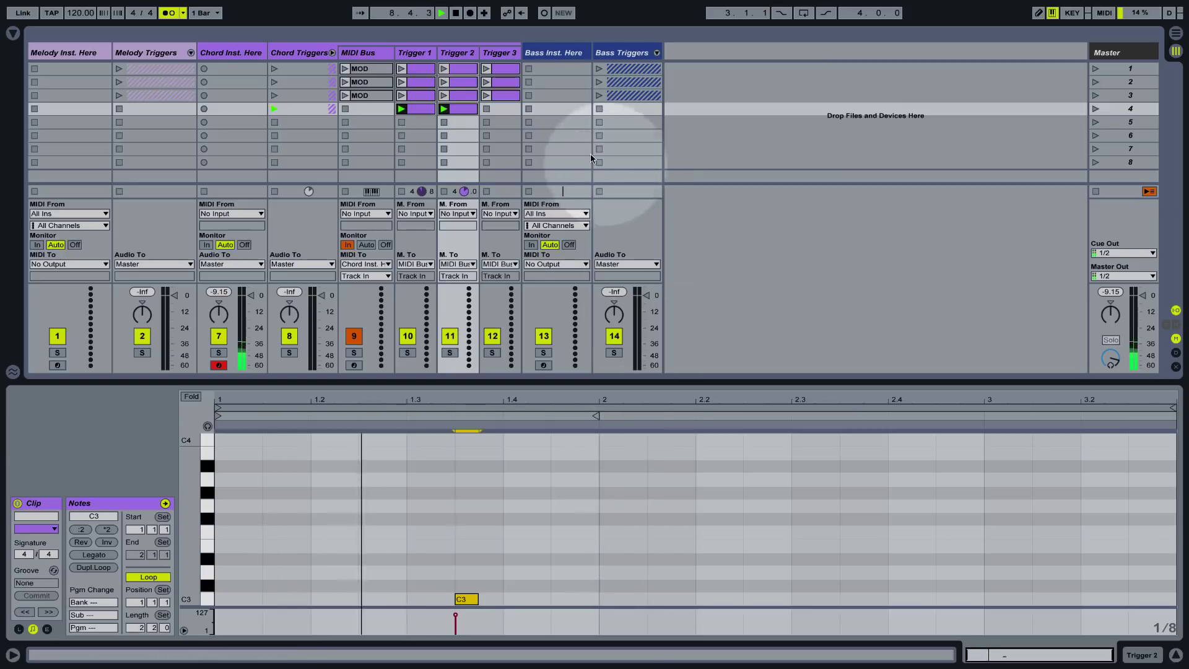
- Create a clip in Trigger 3's fourth slot with a 2.1.0 loop length and a 1/8 C3 note at 2.1.3, and audition it
{"action": "double_click", "coordinate": [504, 109]}
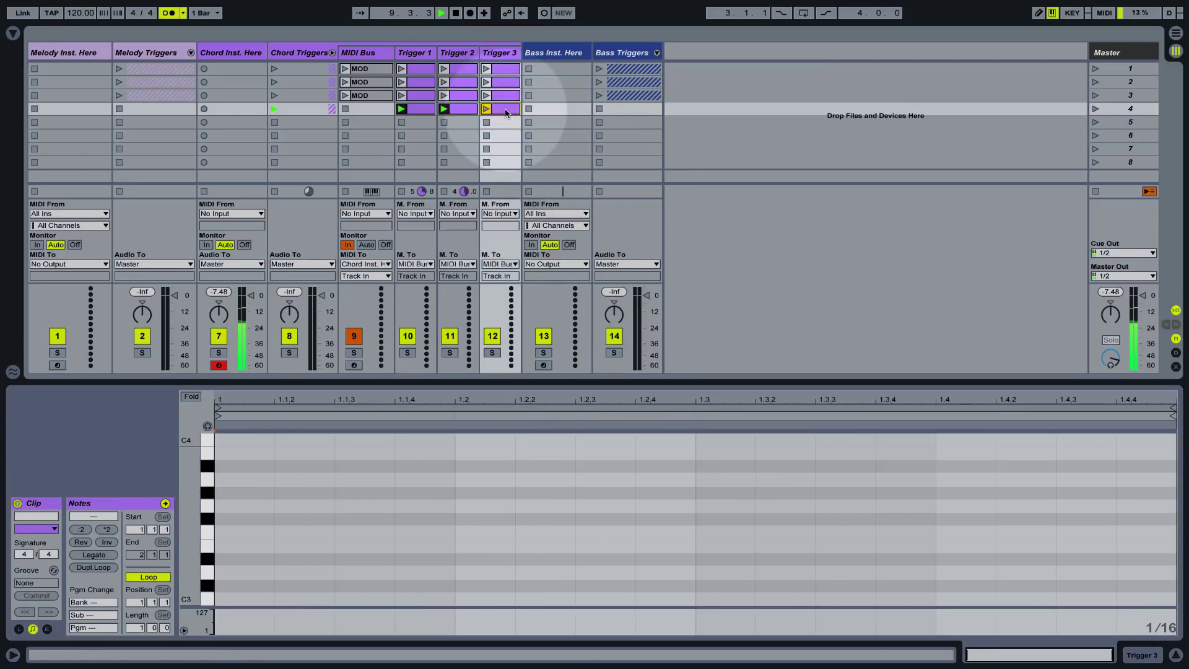
{"action": "right_click", "coordinate": [599, 514]}
{"action": "left_click", "coordinate": [657, 463]}
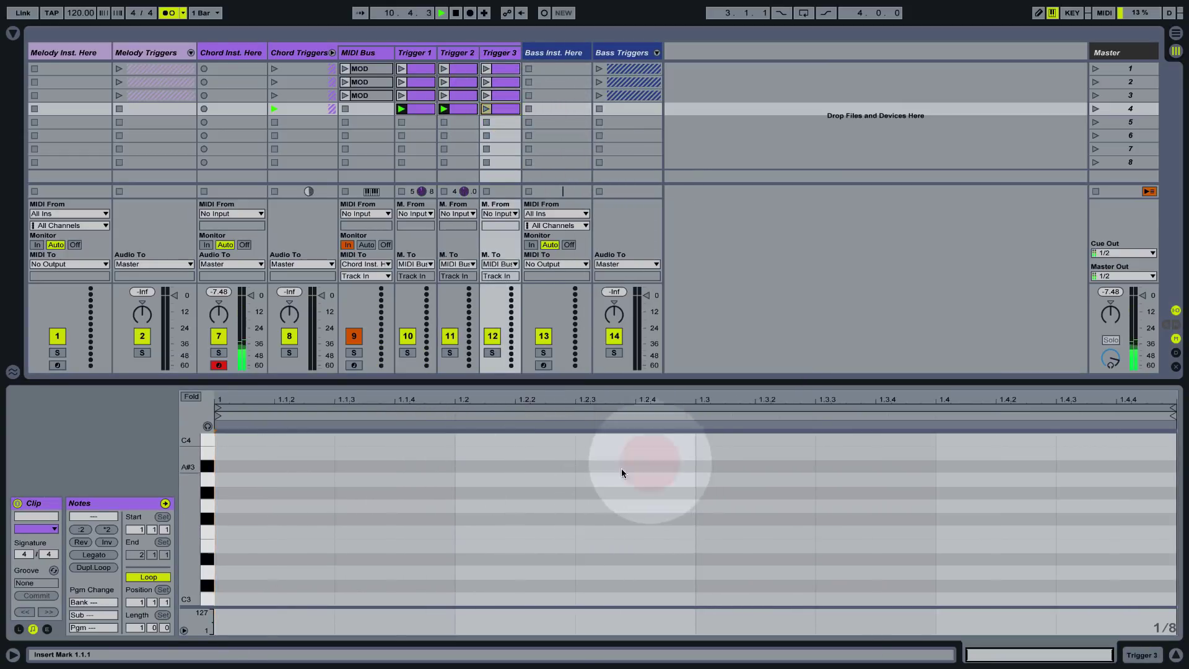
{"action": "left_click_drag", "start_coordinate": [137, 629], "coordinate": [153, 623]}
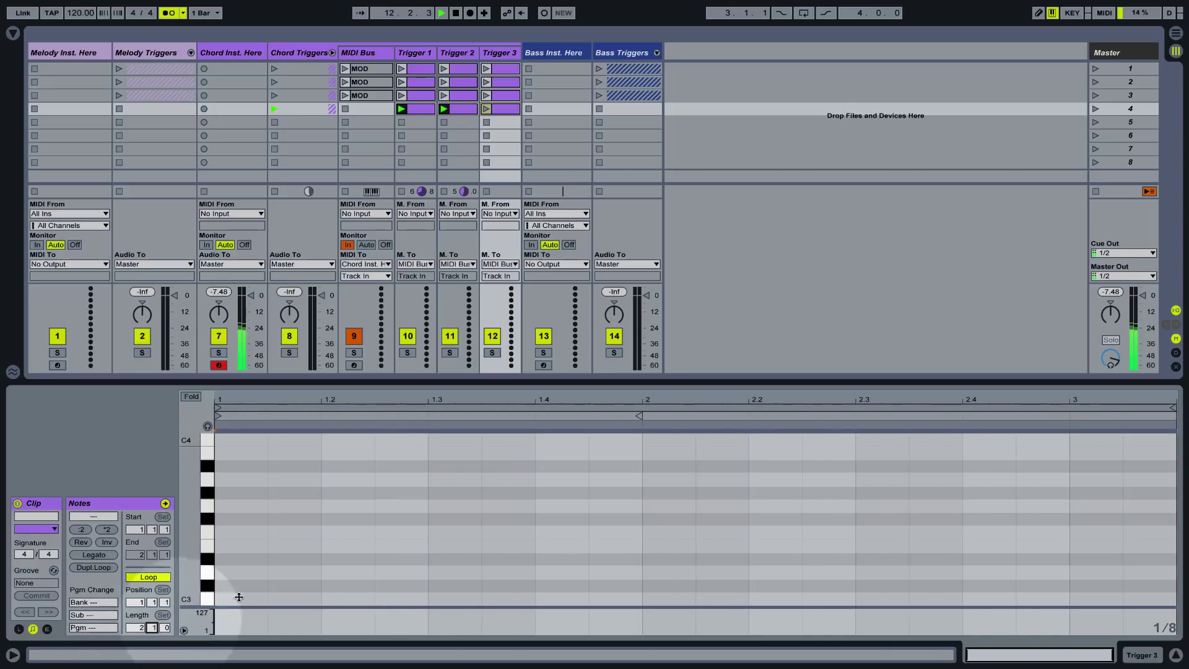
{"action": "double_click", "coordinate": [725, 596]}
{"action": "left_click", "coordinate": [487, 109]}
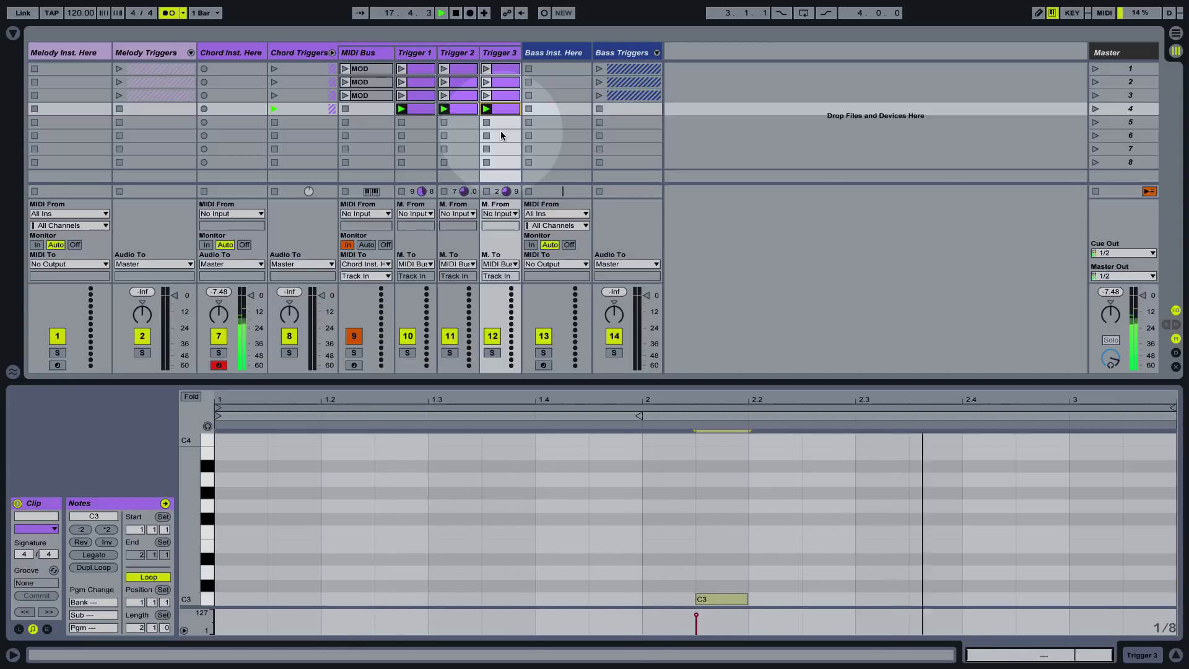
{"action": "key", "text": "space"}
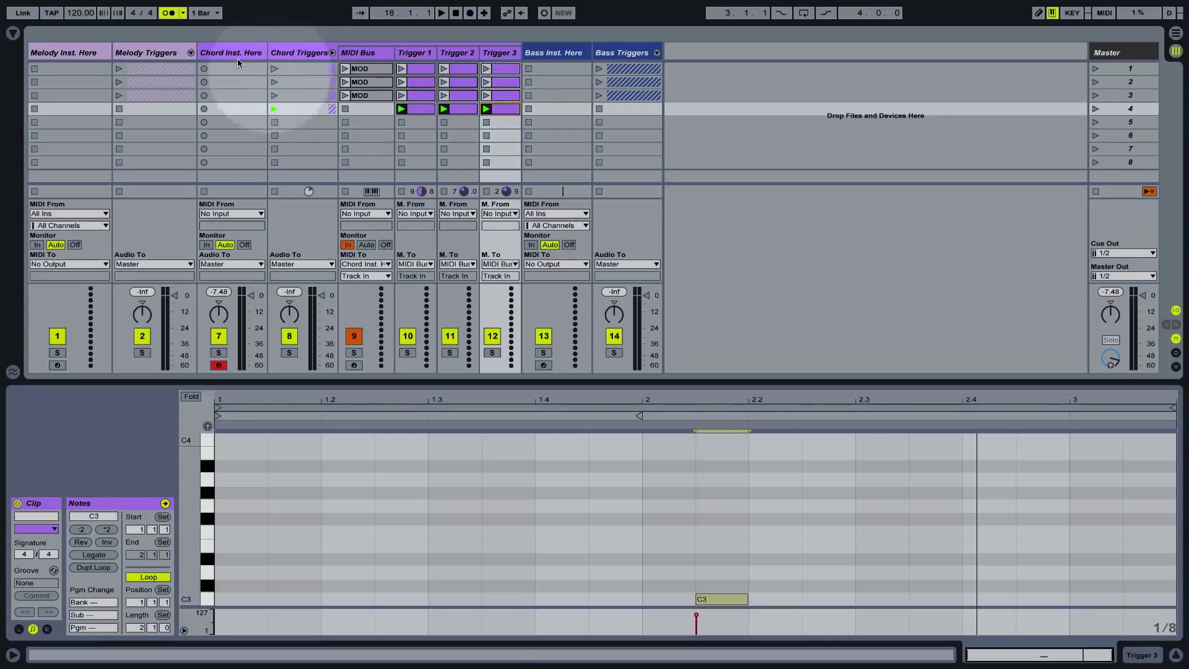
- Turn off the metronome and record four bars of the triggered chords into the fourth slot of the Chord Inst. Here track
{"action": "left_click", "coordinate": [169, 13]}
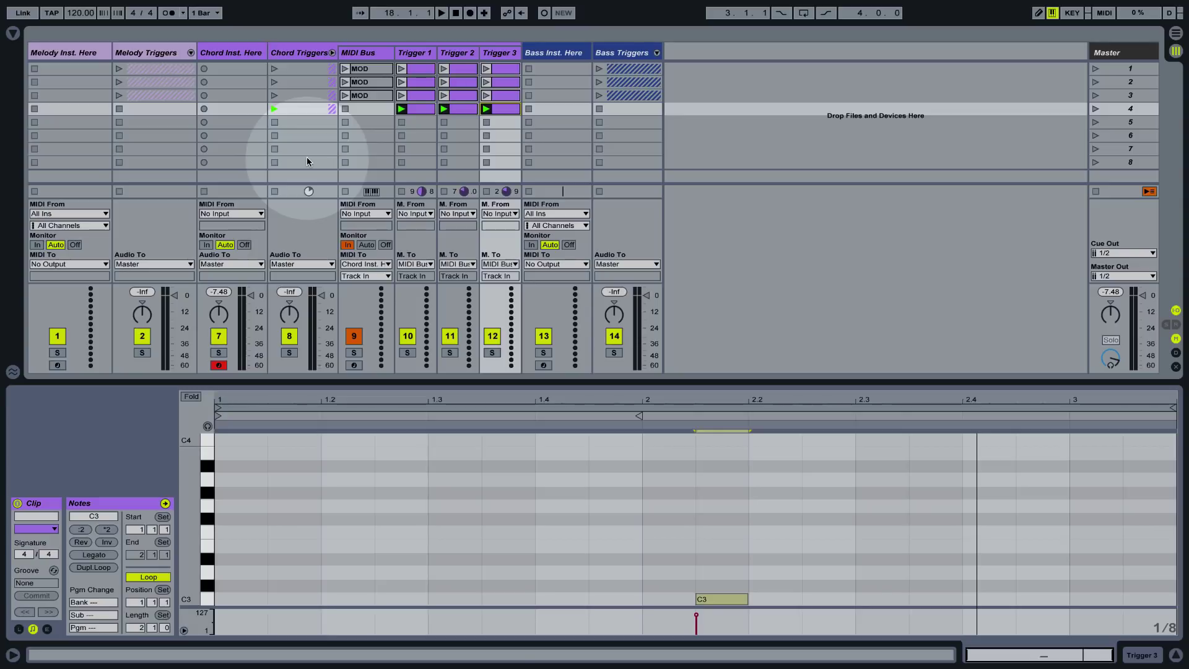
{"action": "left_click", "coordinate": [204, 109]}
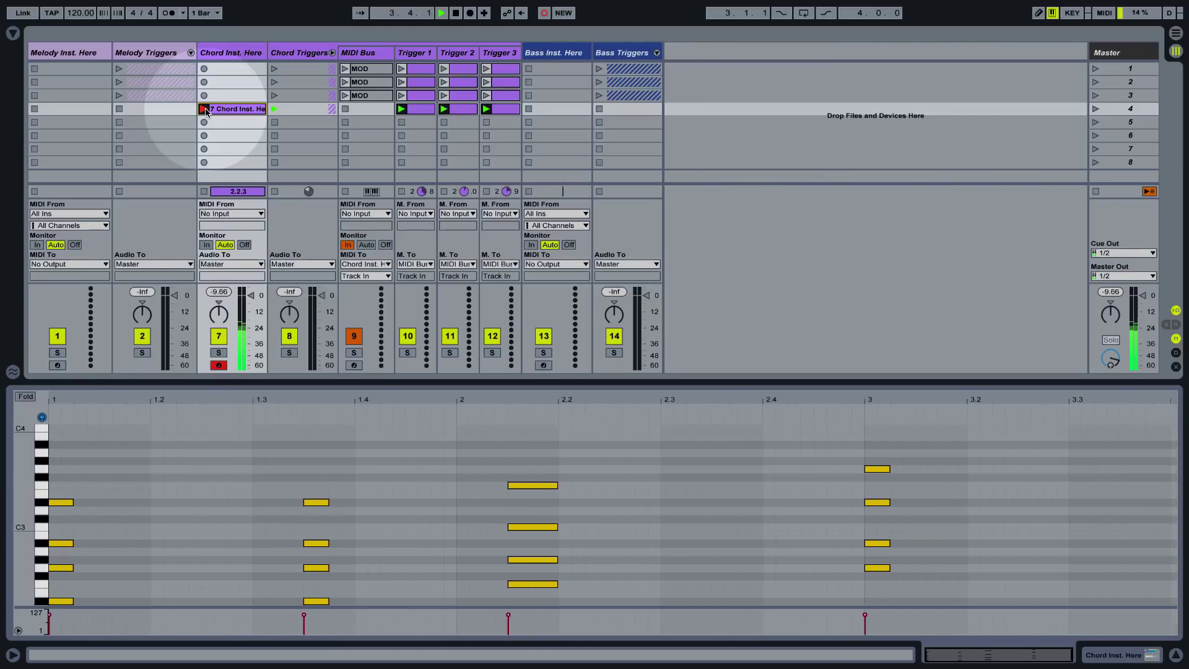
{"action": "left_click", "coordinate": [203, 109]}
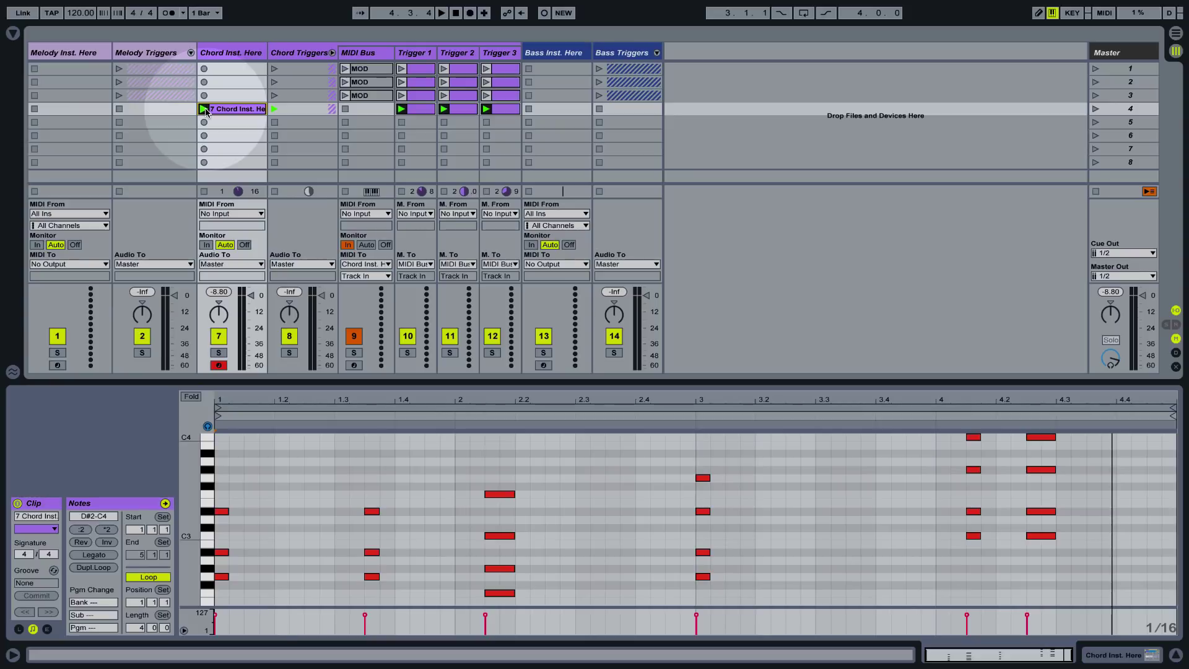
- Replace the instrument on the Chord Inst. Here track with Electric from the browser, and audition the chords
{"action": "left_click", "coordinate": [13, 33]}
{"action": "left_click_drag", "start_coordinate": [148, 109], "coordinate": [542, 55]}
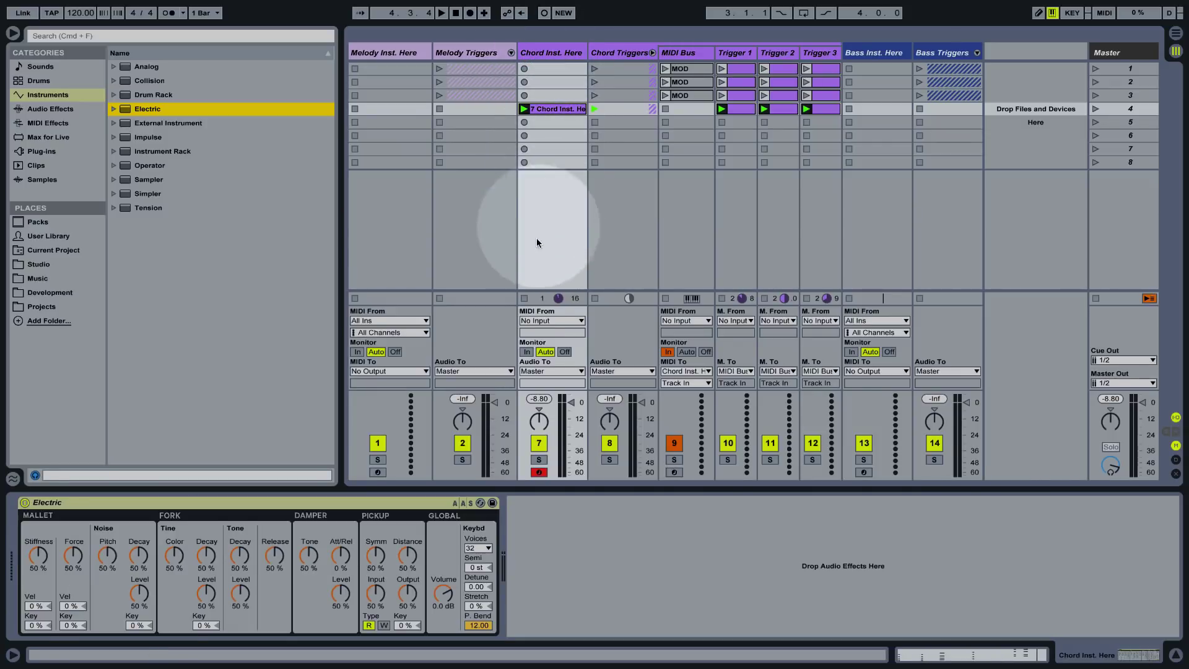
{"action": "key", "text": "space"}
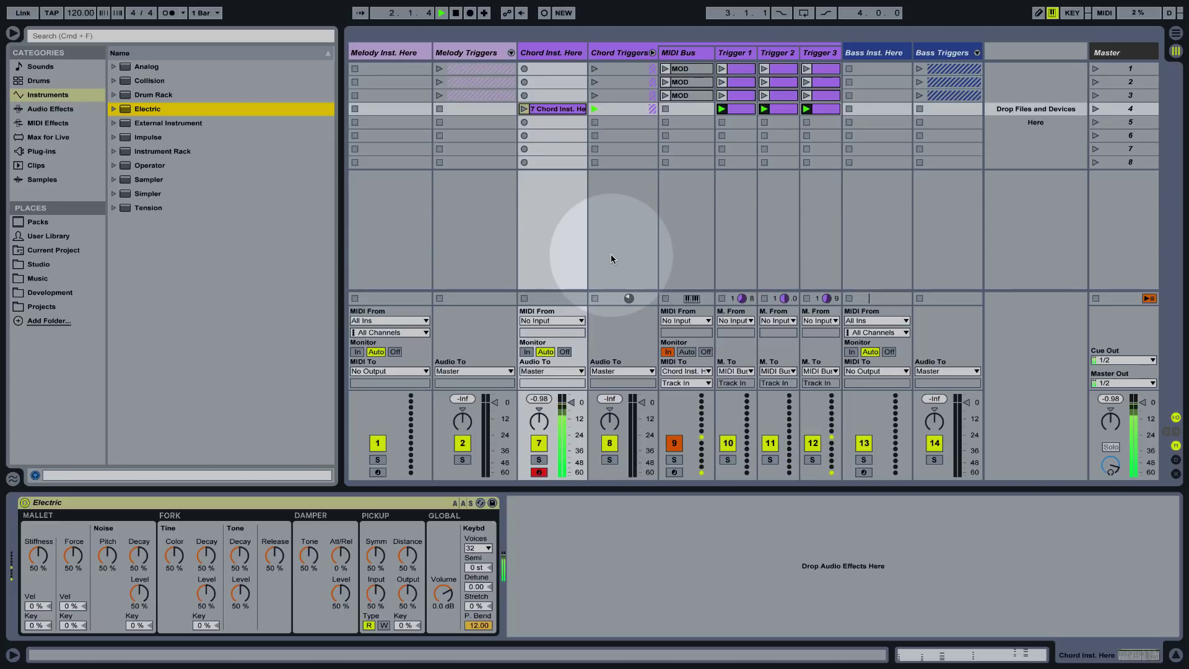
{"action": "key", "text": "space"}
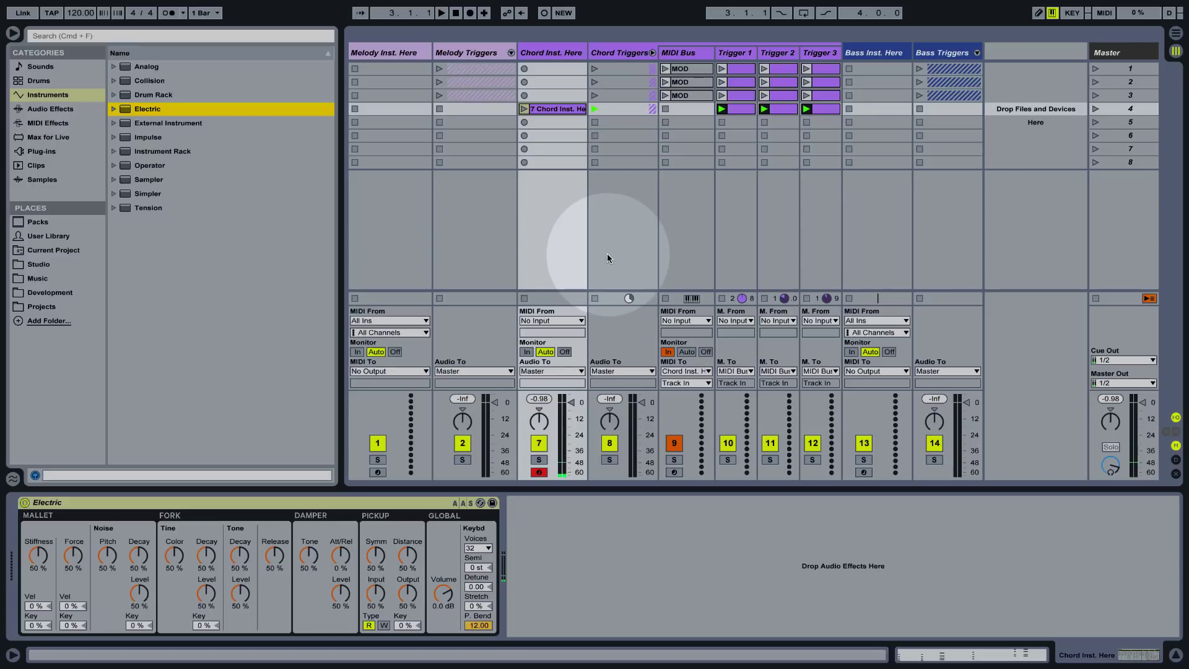
- Insert the Note Length MIDI effect on the MIDI Bus track between Random and the Multi-chord Rack
{"action": "left_click", "coordinate": [696, 54]}
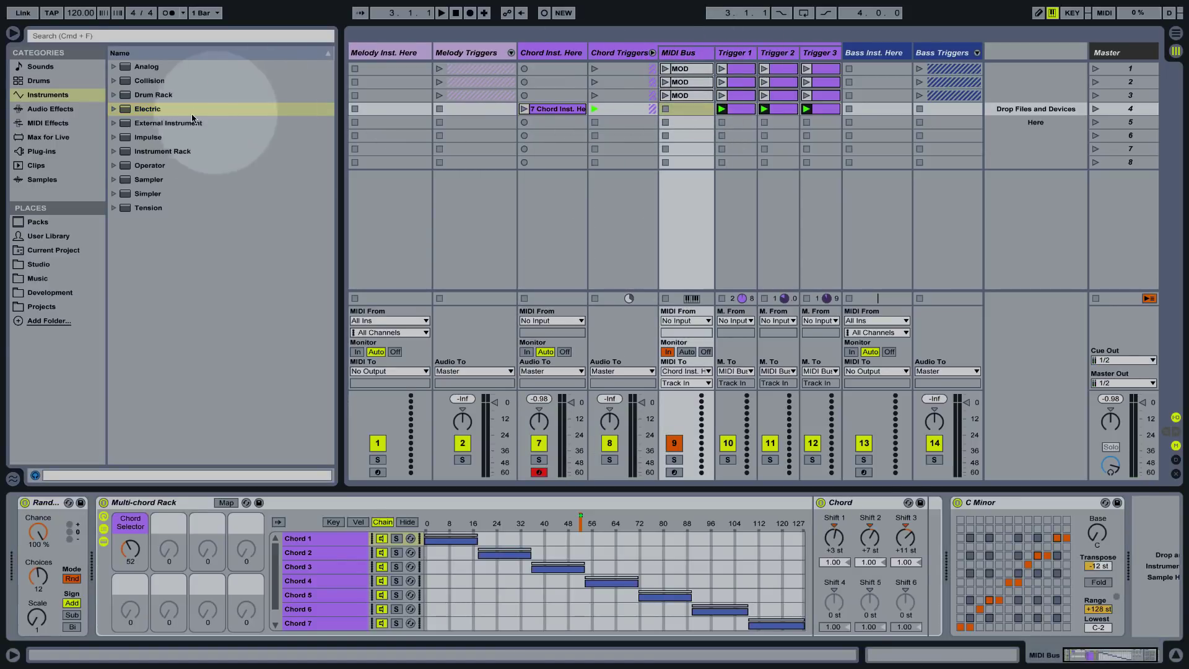
{"action": "left_click", "coordinate": [47, 123]}
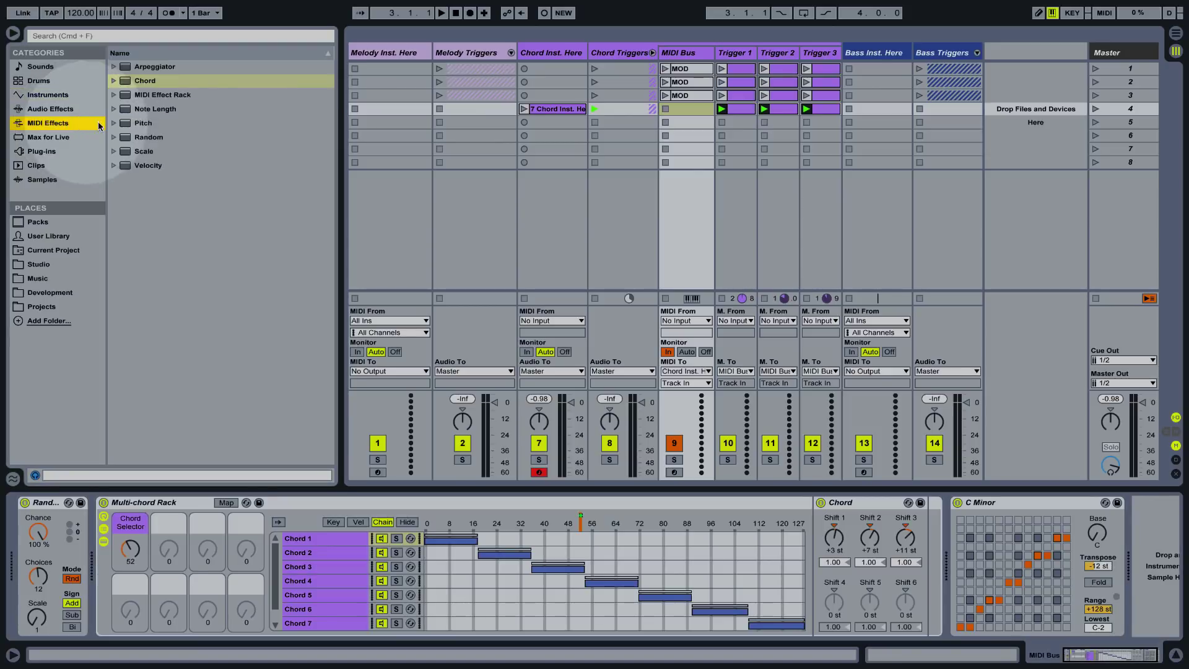
{"action": "left_click", "coordinate": [175, 109]}
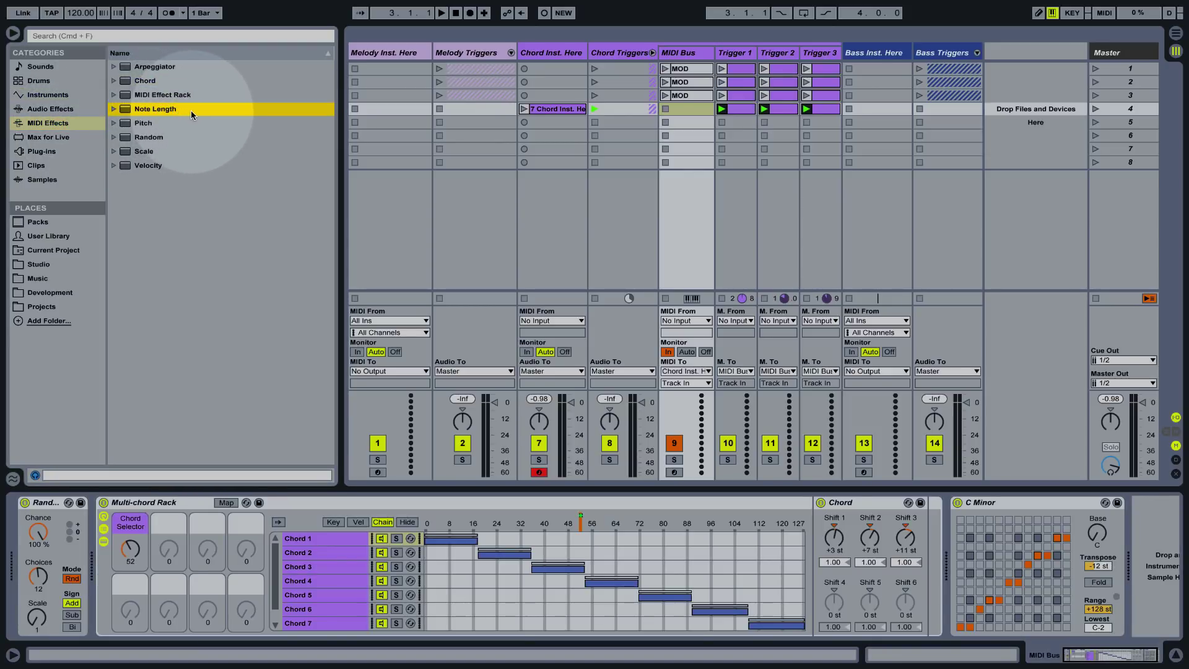
{"action": "left_click_drag", "start_coordinate": [190, 110], "coordinate": [117, 571]}
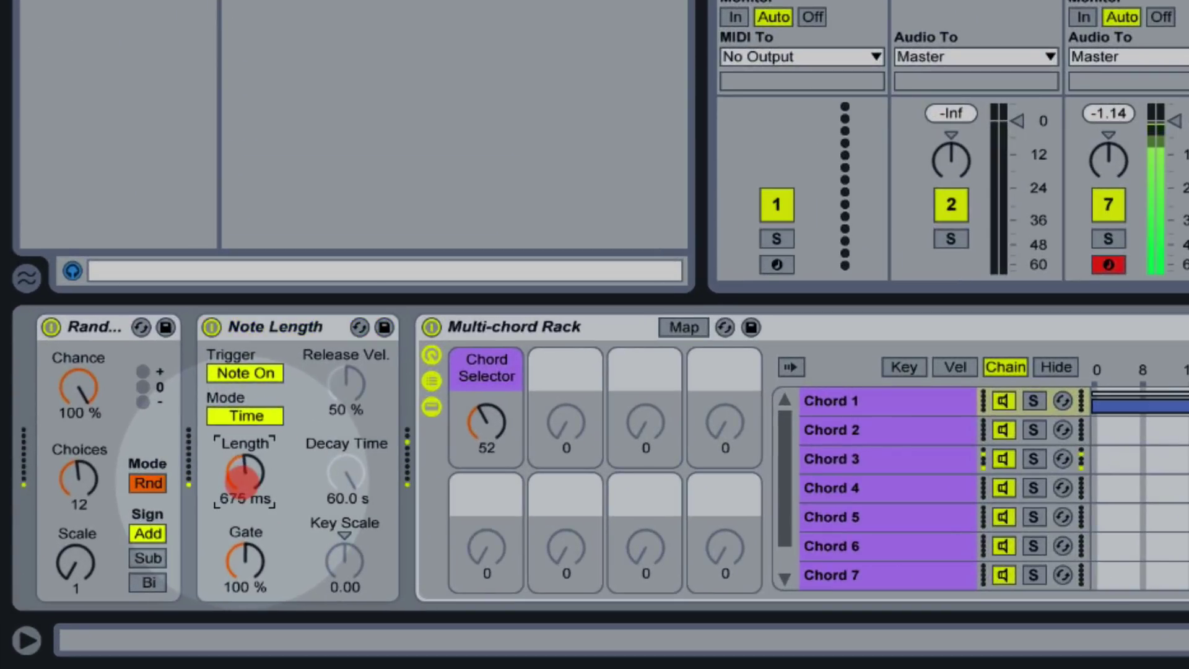
- Set the Note Length effect's length to 1.44 s and insert the Velocity MIDI effect between the Multi-chord Rack and C Minor
{"action": "left_click_drag", "start_coordinate": [243, 476], "coordinate": [243, 476]}
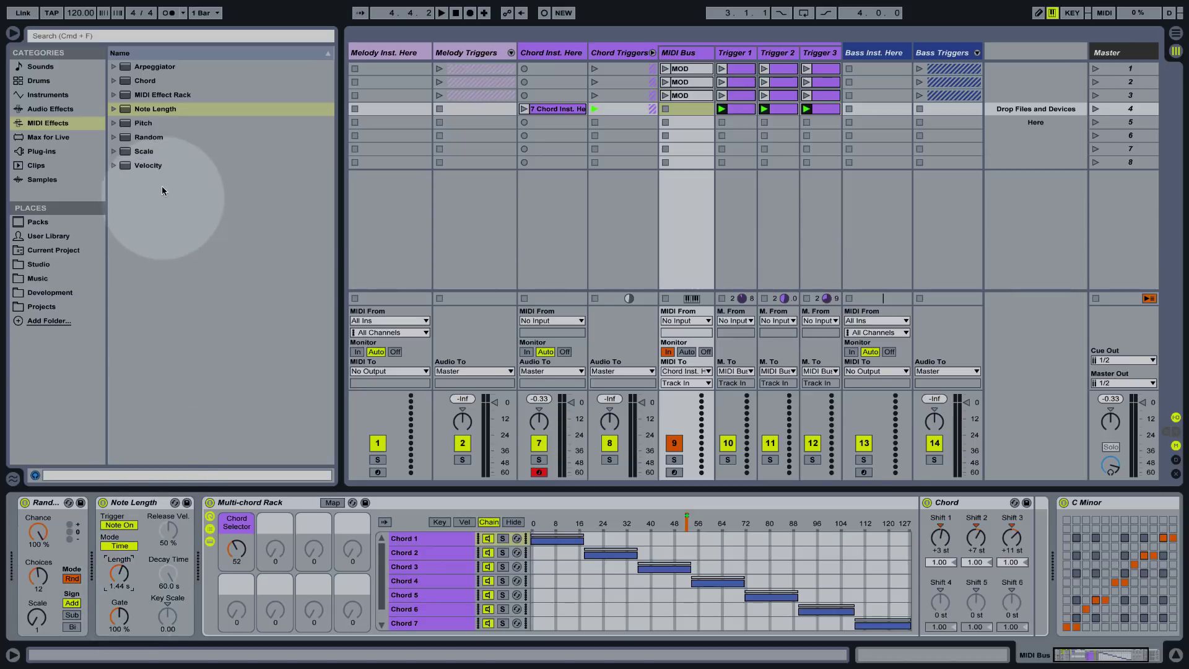
{"action": "left_click", "coordinate": [184, 165]}
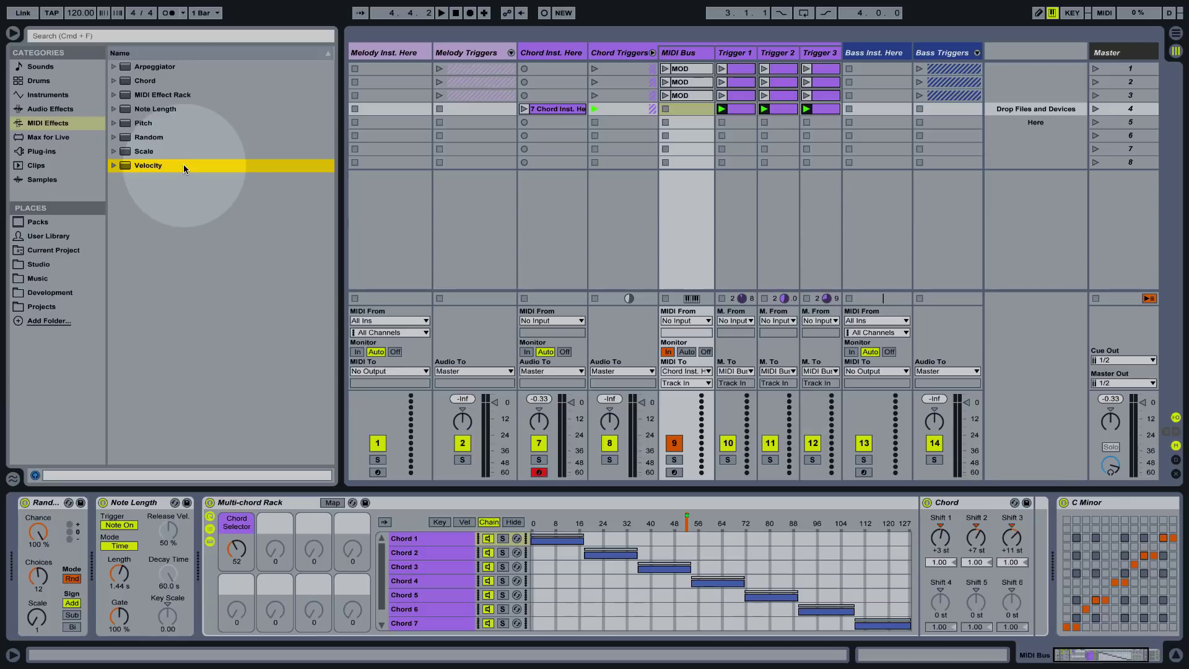
{"action": "left_click_drag", "start_coordinate": [147, 165], "coordinate": [1060, 547]}
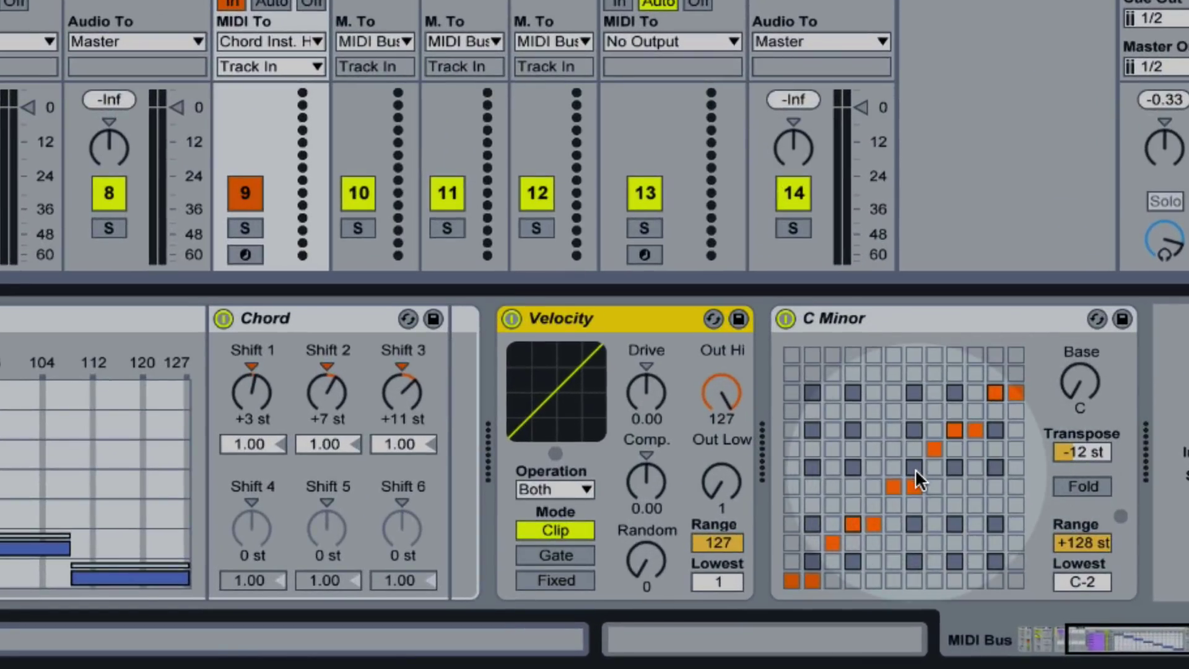
- Set the Velocity effect's Random amount to 20 and its Out Hi to 60
{"action": "left_click", "coordinate": [647, 552]}
{"action": "type", "text": "20"}
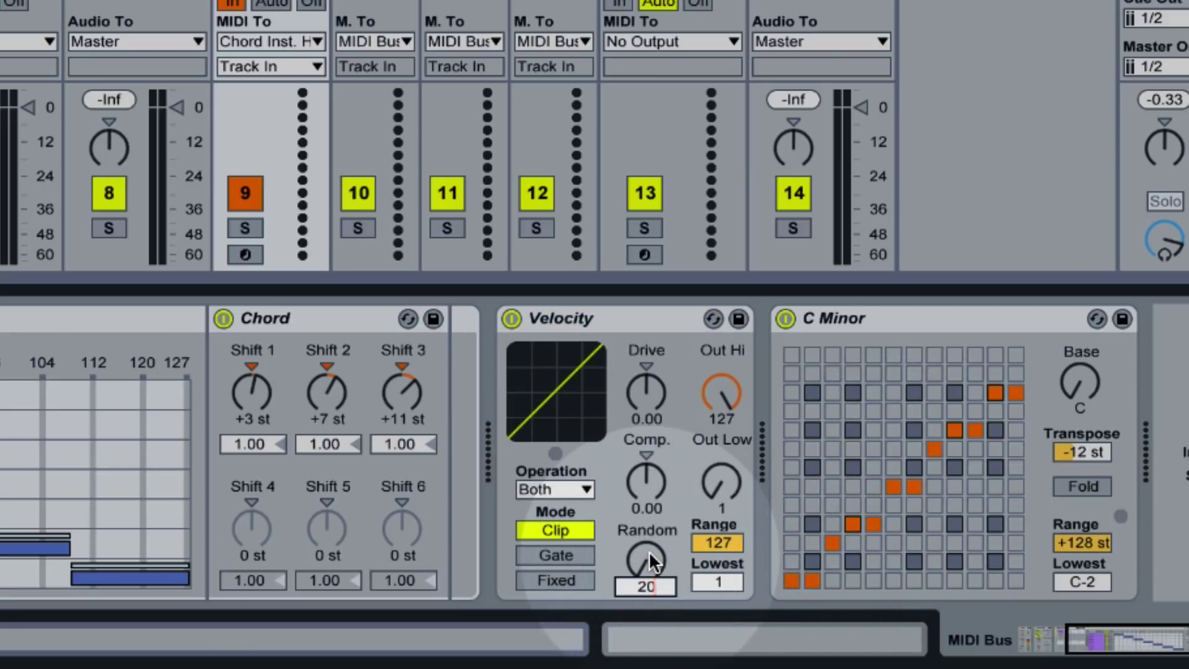
{"action": "key", "text": "Return"}
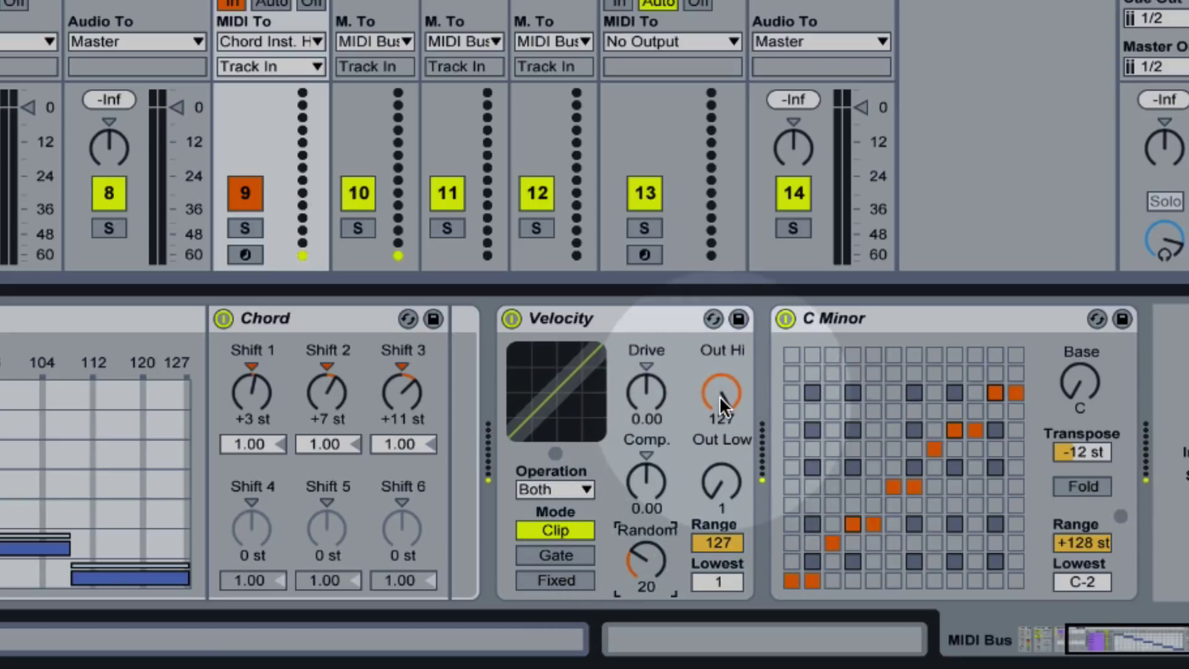
{"action": "left_click_drag", "start_coordinate": [718, 395], "coordinate": [720, 396]}
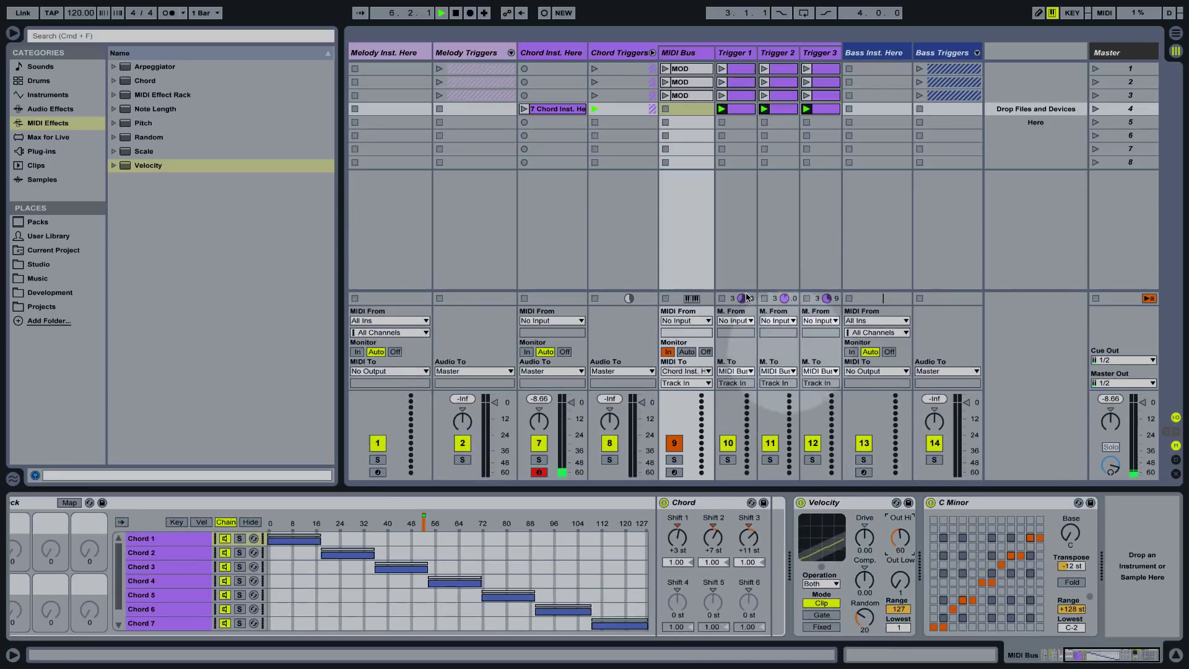
- Record four bars of the triggered chords into the fifth slot of the Chord Inst. Here track and open the recorded clip
{"action": "left_click", "coordinate": [523, 122]}
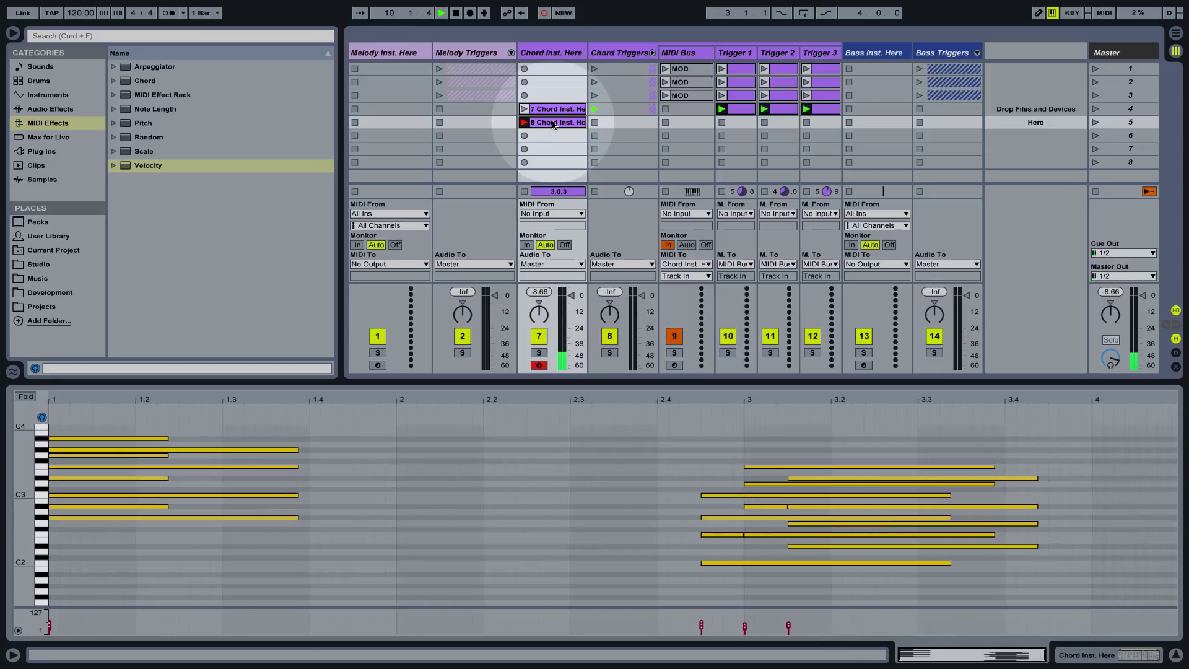
{"action": "left_click", "coordinate": [553, 123]}
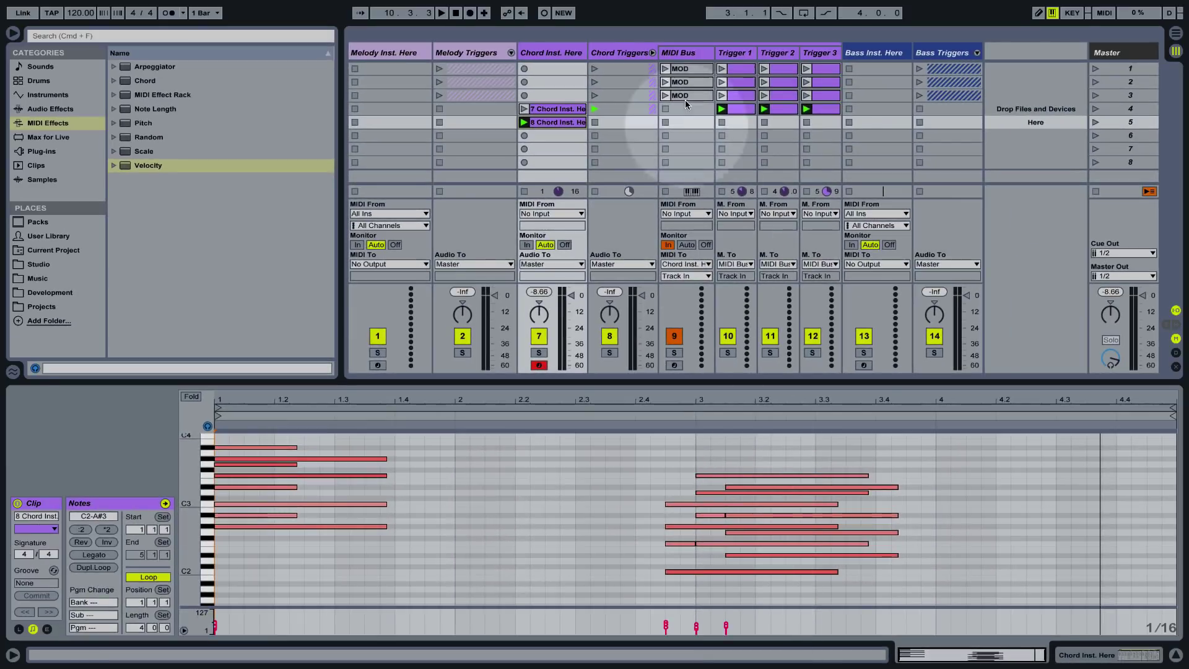
- Deactivate and fold the Multi-chord Rack on the MIDI Bus track
{"action": "left_click", "coordinate": [686, 54]}
{"action": "double_click", "coordinate": [686, 55]}
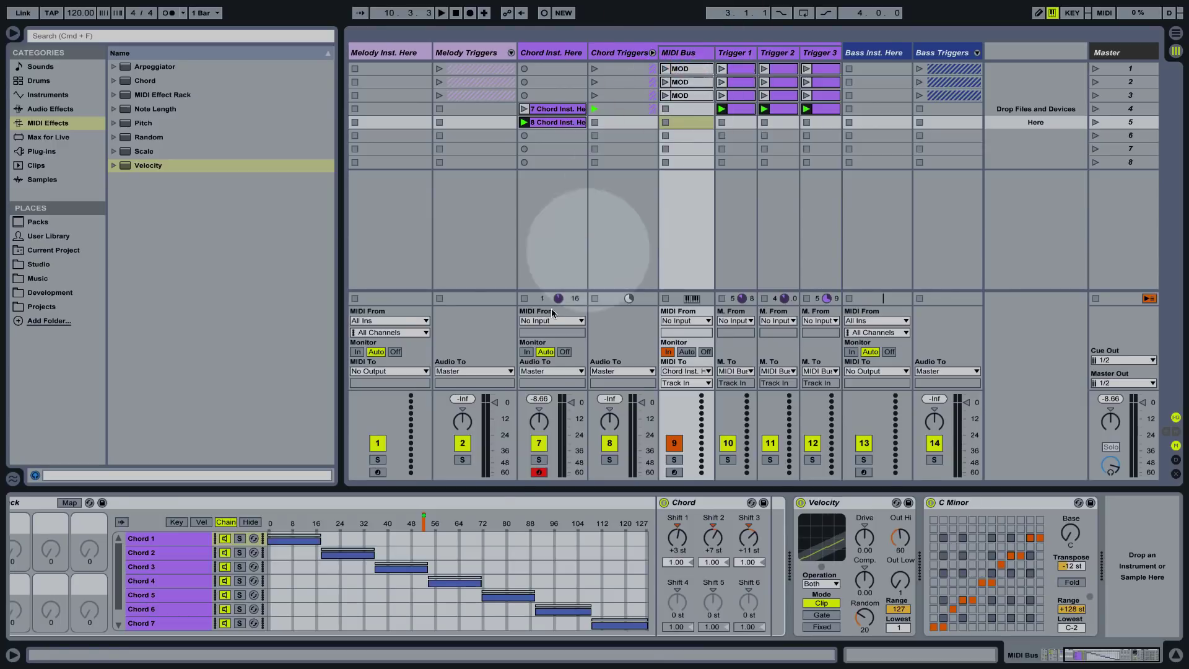
{"action": "scroll", "coordinate": [369, 509], "scroll_direction": "left", "scroll_amount": 5}
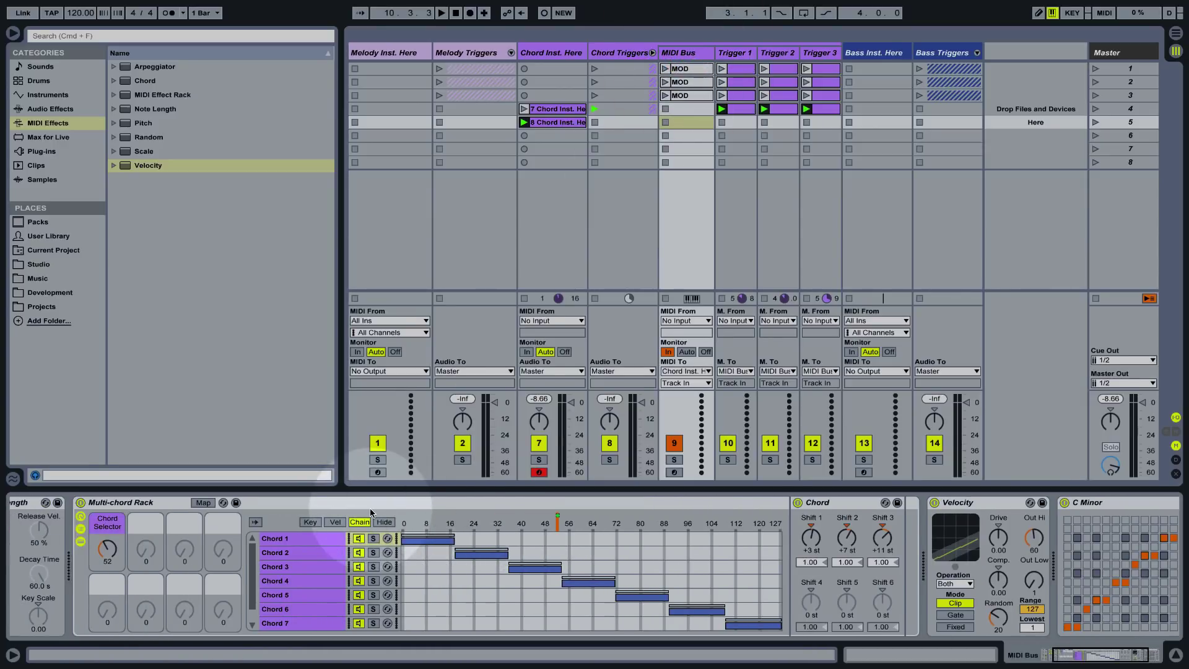
{"action": "left_click", "coordinate": [162, 500]}
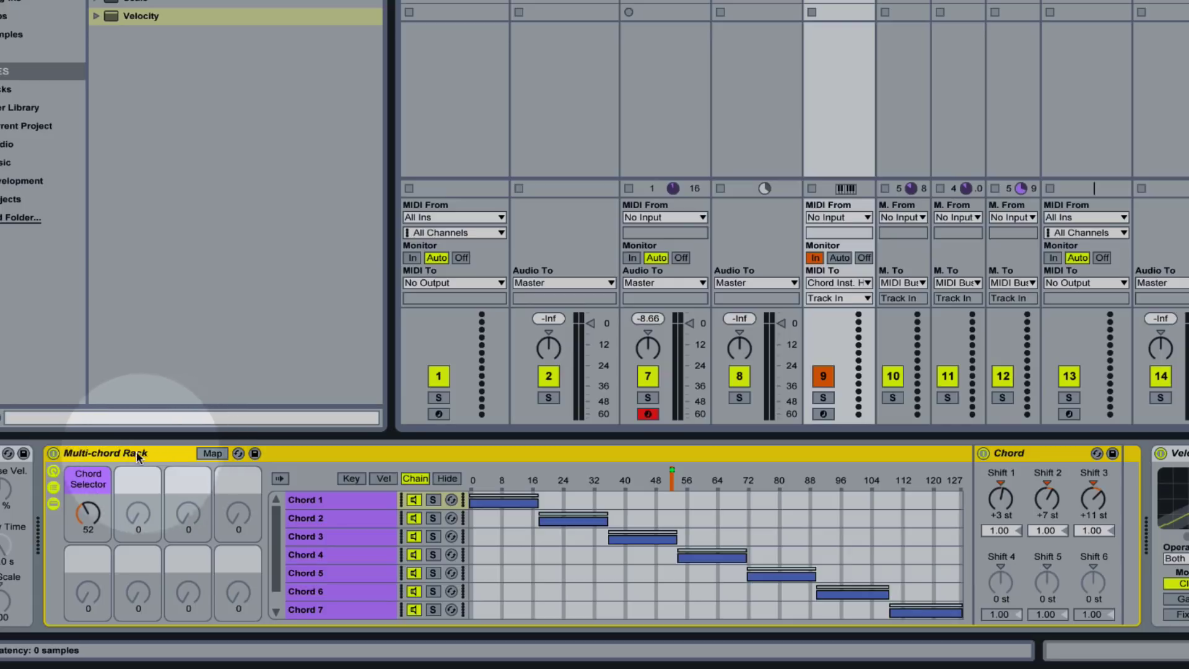
{"action": "left_click", "coordinate": [53, 452]}
{"action": "double_click", "coordinate": [106, 453]}
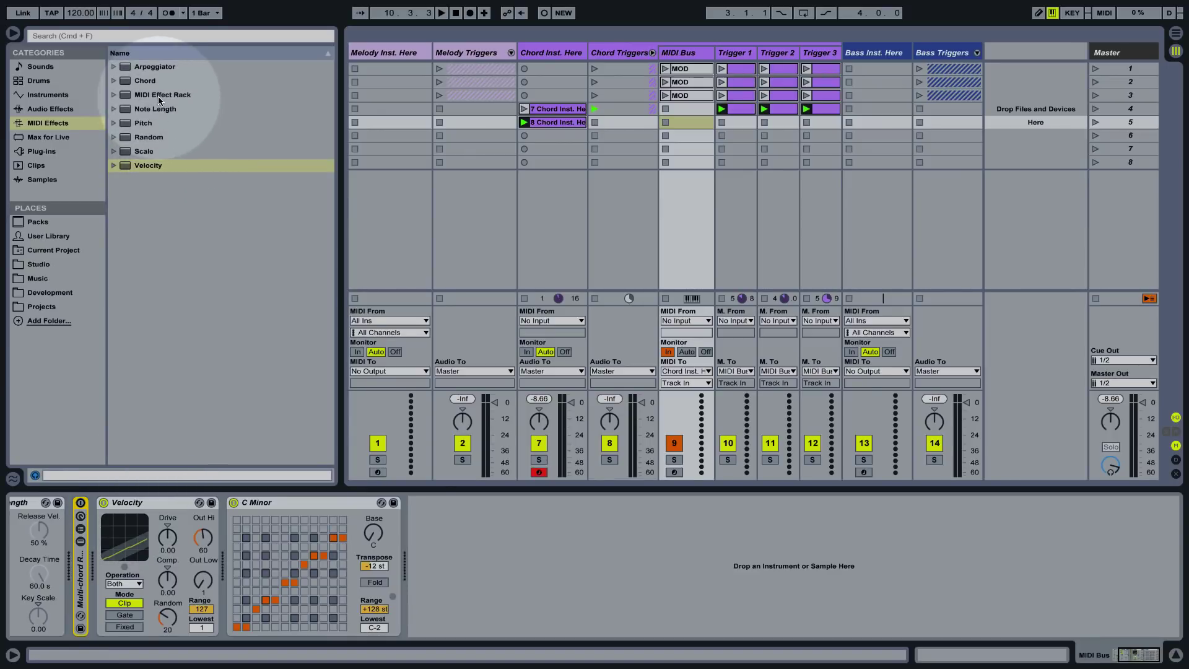
- Insert an empty MIDI Effect Rack before Velocity, add a Chord effect to it and show the rack's chain list
{"action": "mouse_move", "coordinate": [156, 95]}
{"action": "left_mouse_down"}
{"action": "mouse_move", "coordinate": [164, 191]}
{"action": "mouse_move", "coordinate": [80, 473]}
{"action": "mouse_move", "coordinate": [95, 533]}
{"action": "left_mouse_up"}
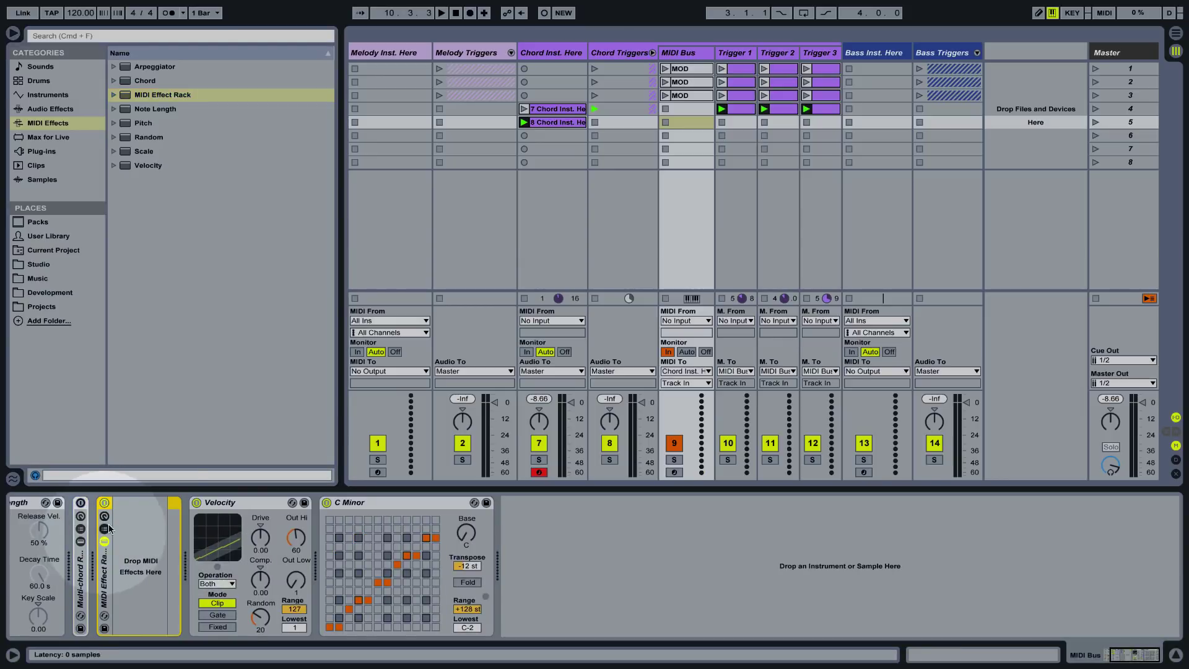
{"action": "left_click_drag", "start_coordinate": [145, 85], "coordinate": [131, 545]}
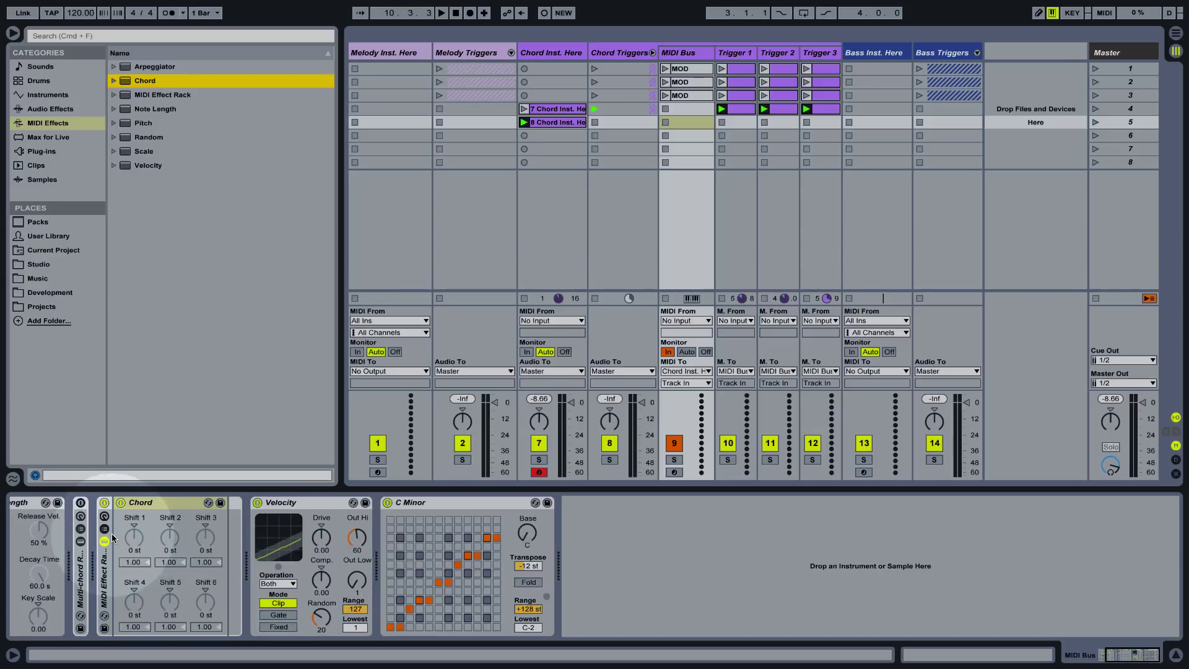
{"action": "left_click", "coordinate": [104, 528]}
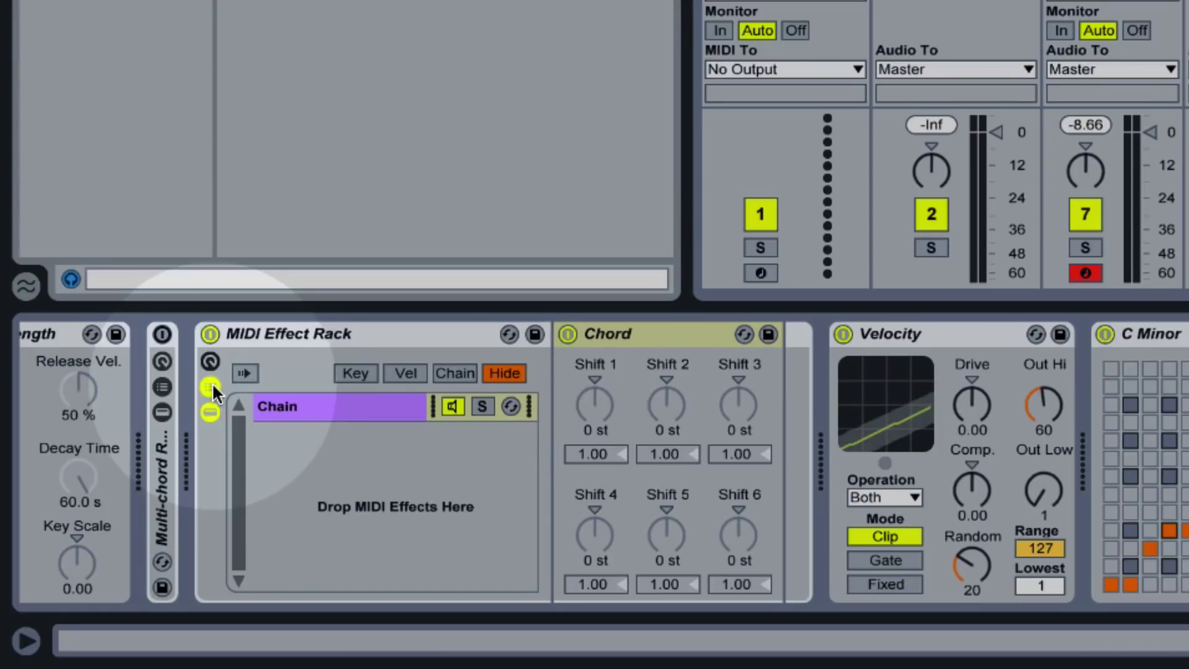
- Duplicate the rack's chain three times to make four chains
{"action": "left_click", "coordinate": [309, 400]}
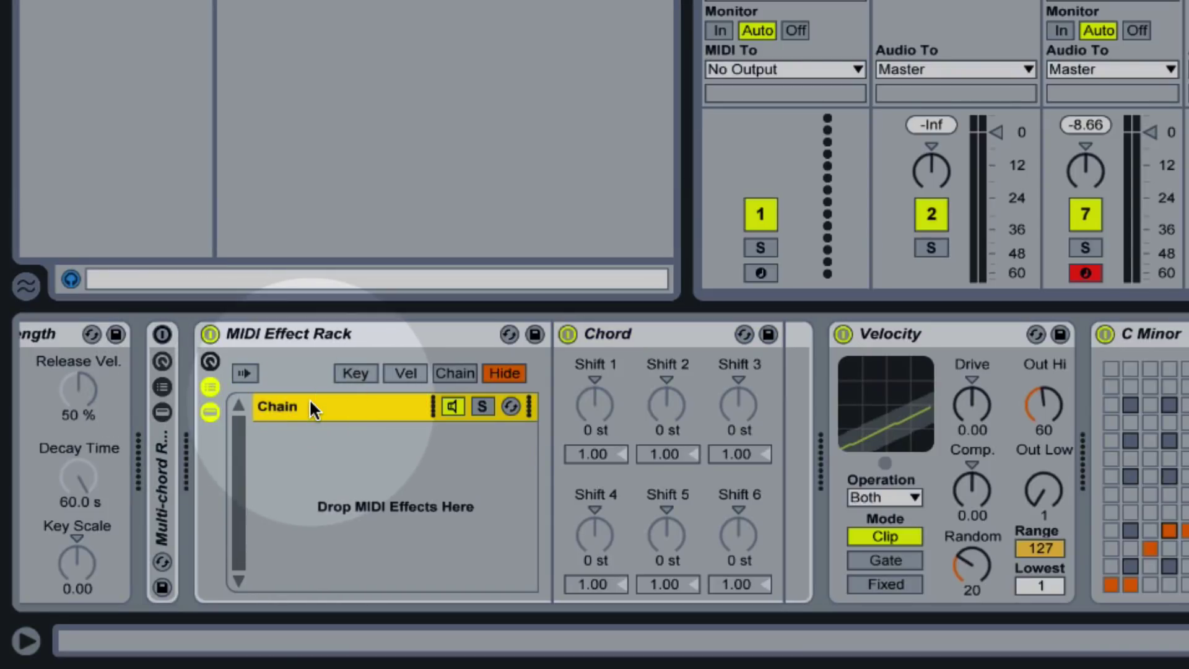
{"action": "key", "text": "super+d"}
{"action": "key", "text": "super+d"}
{"action": "key", "text": "super+d"}
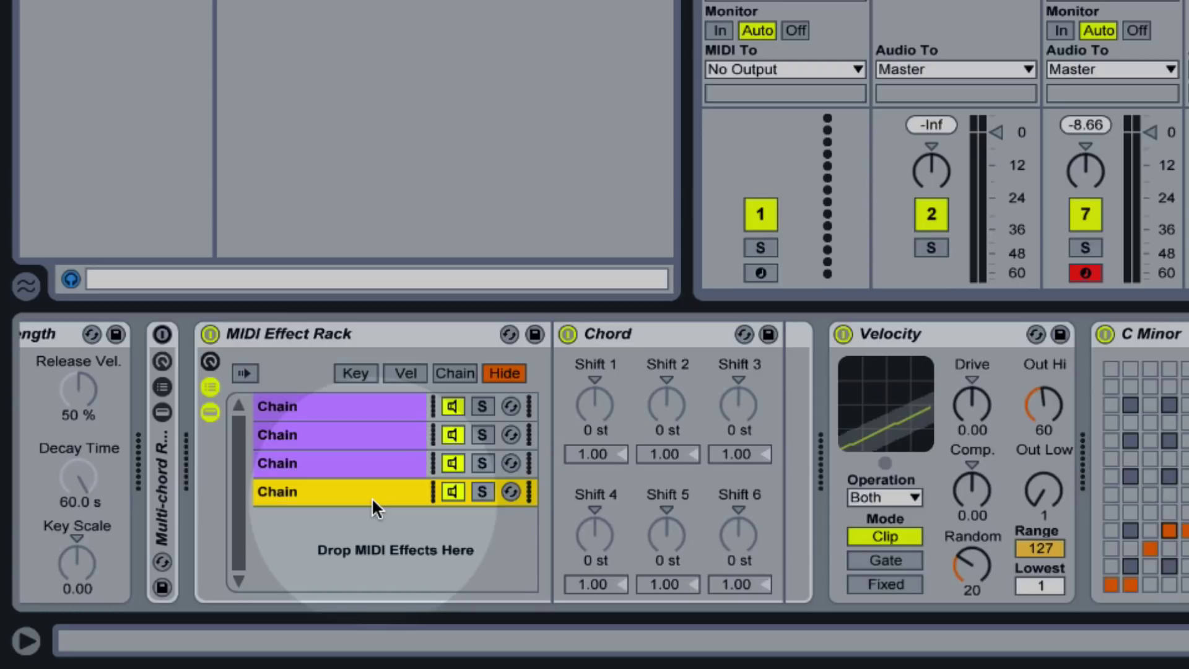
- Set Chord Shifts 1–3 to +3, +7 and +9 st on the fourth chain and +1, +4 and +5 st on the third chain
{"action": "left_click_drag", "start_coordinate": [594, 405], "coordinate": [594, 390]}
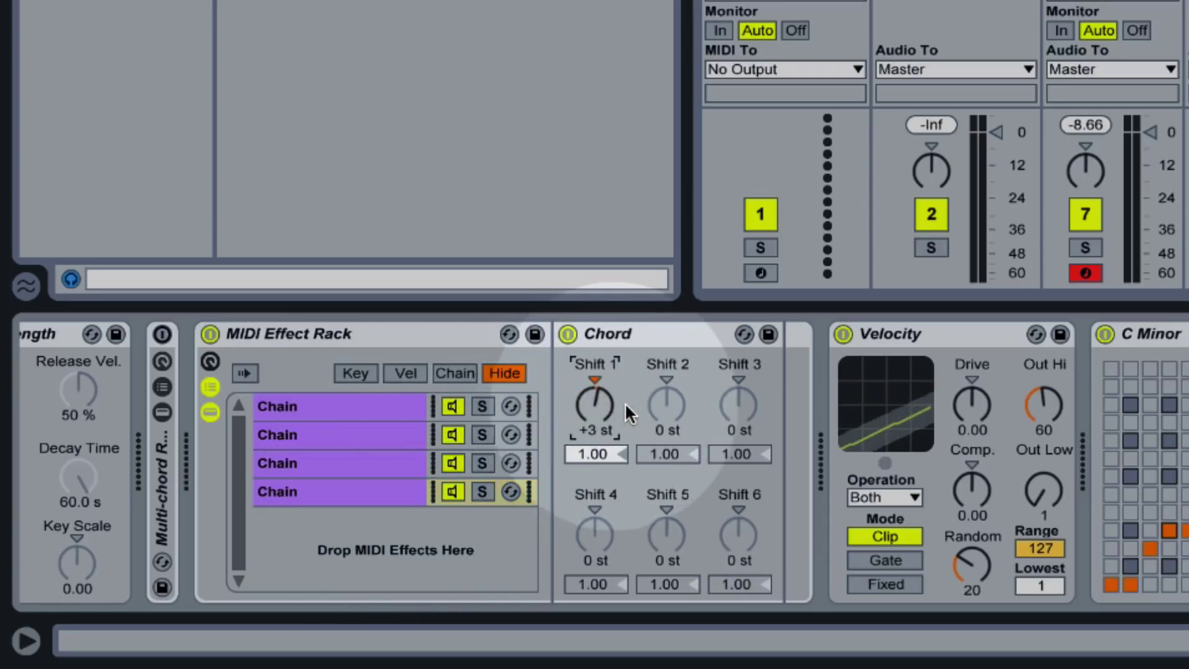
{"action": "left_click_drag", "start_coordinate": [663, 403], "coordinate": [660, 399]}
{"action": "left_click_drag", "start_coordinate": [736, 404], "coordinate": [734, 400]}
{"action": "left_click", "coordinate": [399, 459]}
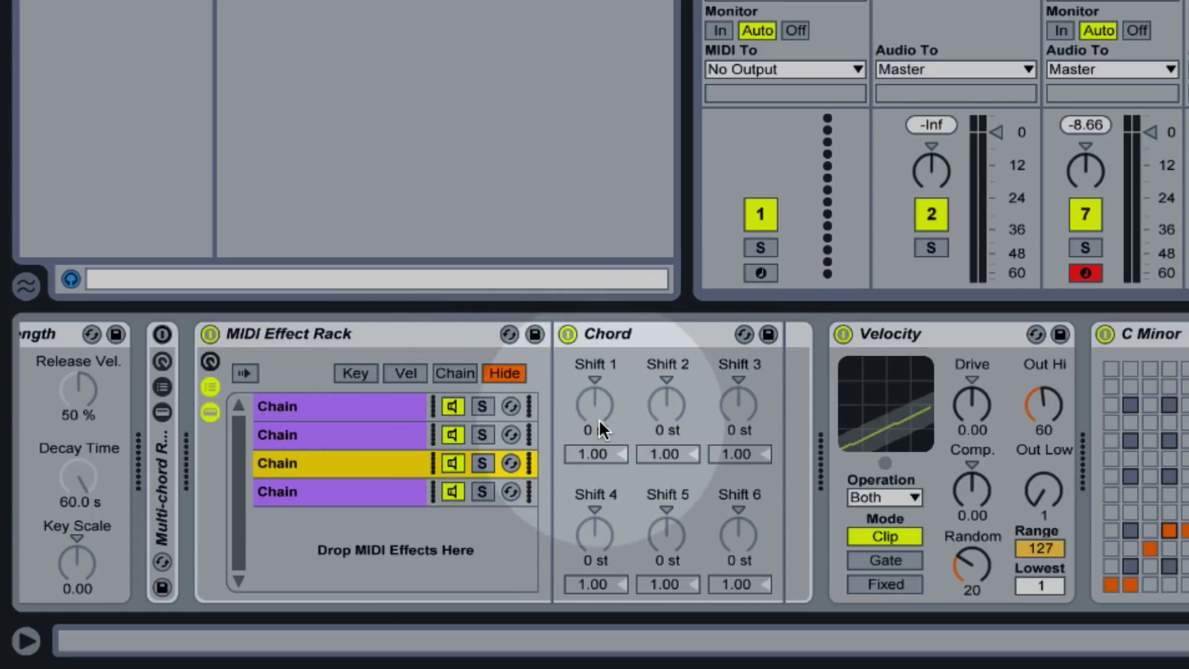
{"action": "left_click_drag", "start_coordinate": [596, 405], "coordinate": [666, 399]}
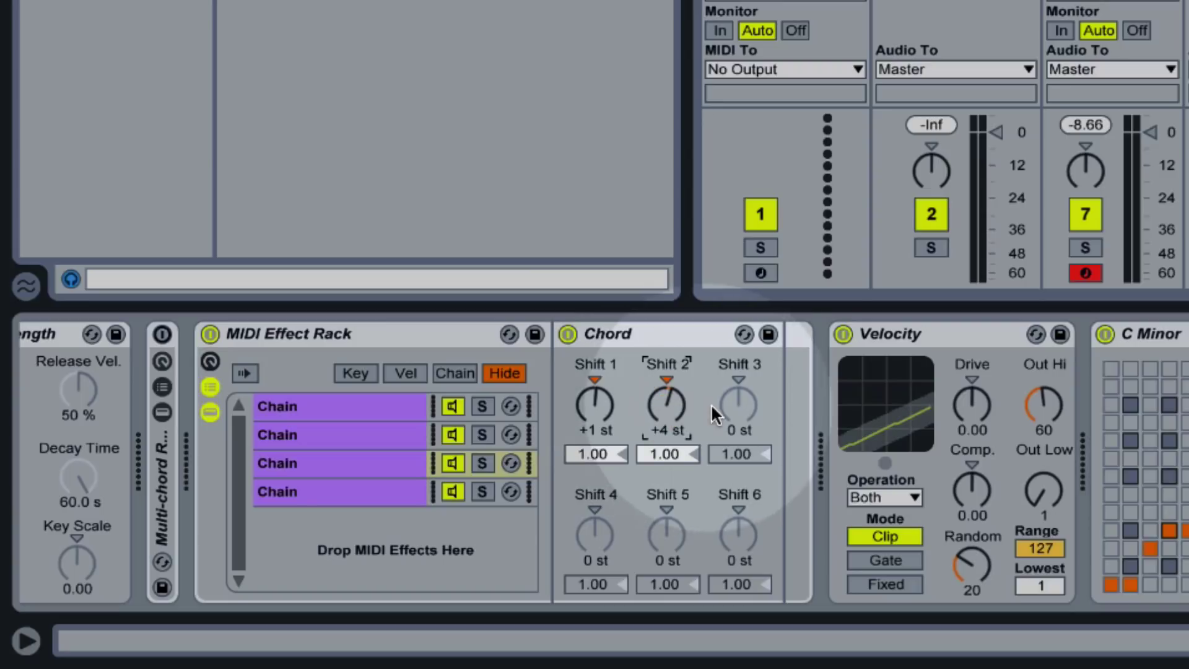
{"action": "left_click_drag", "start_coordinate": [738, 406], "coordinate": [738, 399]}
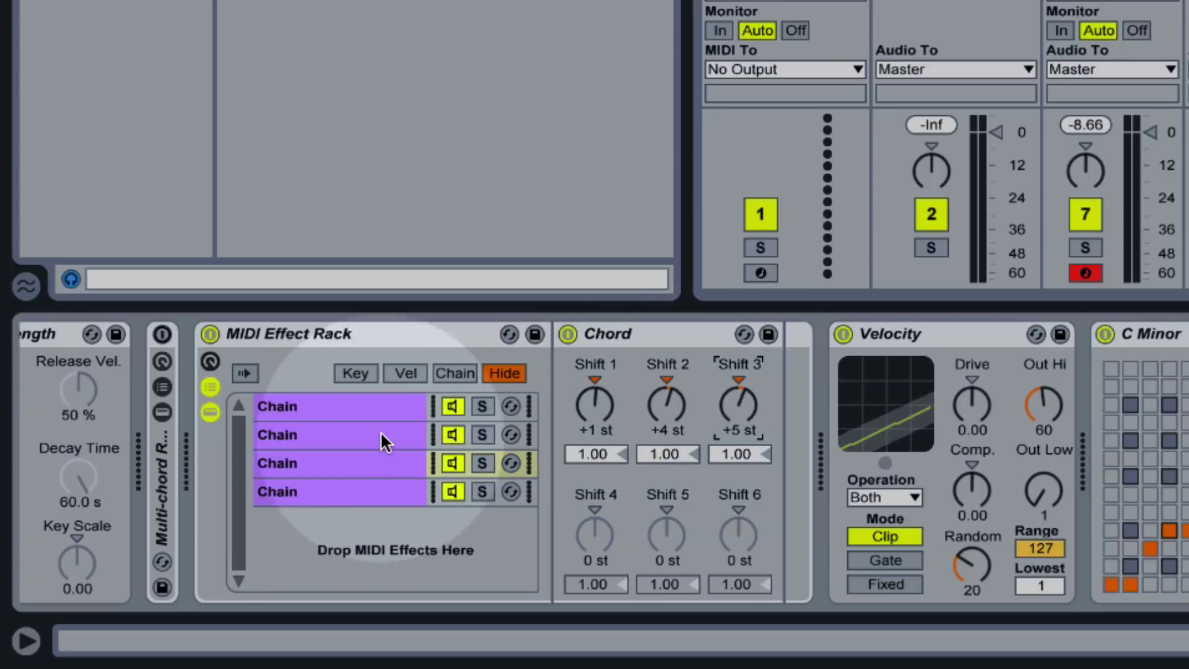
- Set Chord Shifts 1–3 to +5, +13 and +16 st on the second chain and -1, +3 and +7 st on the first chain
{"action": "left_click", "coordinate": [385, 441]}
{"action": "left_click_drag", "start_coordinate": [595, 405], "coordinate": [663, 384]}
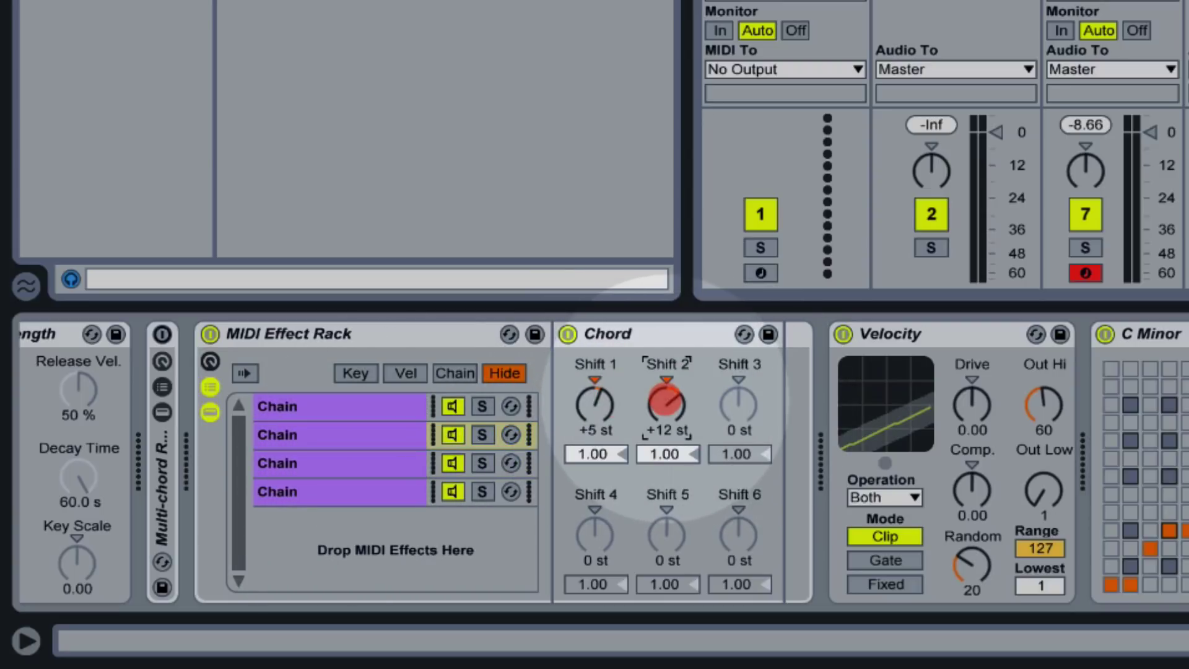
{"action": "left_click_drag", "start_coordinate": [738, 405], "coordinate": [738, 399]}
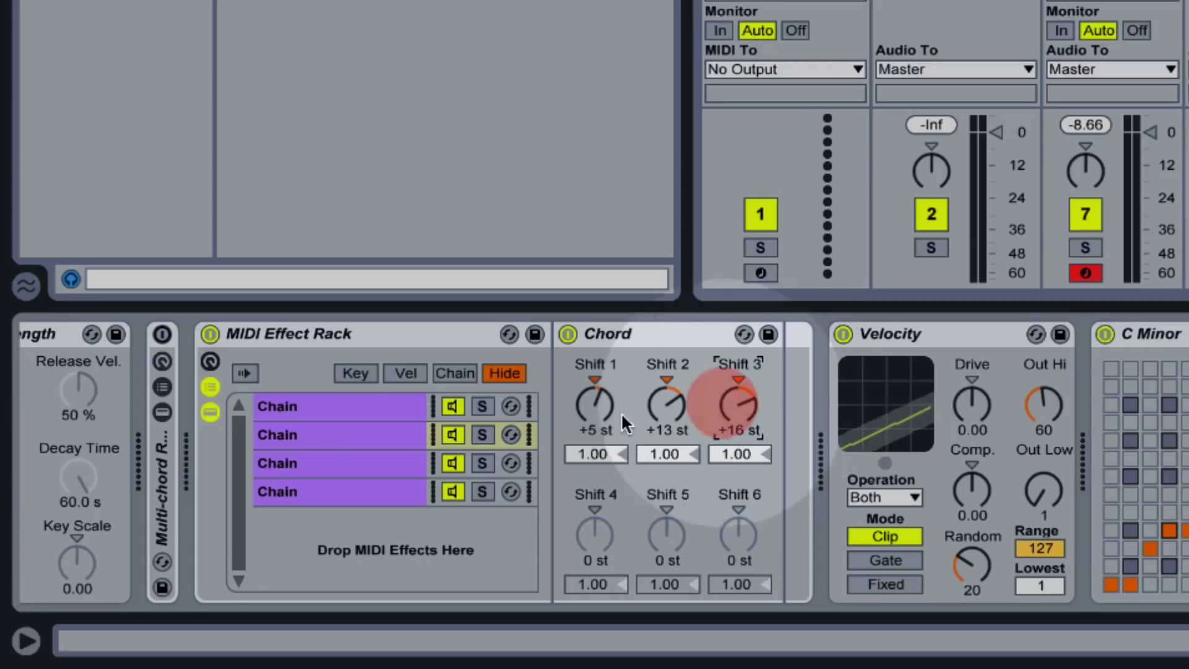
{"action": "left_click", "coordinate": [398, 408]}
{"action": "left_click_drag", "start_coordinate": [594, 405], "coordinate": [719, 396]}
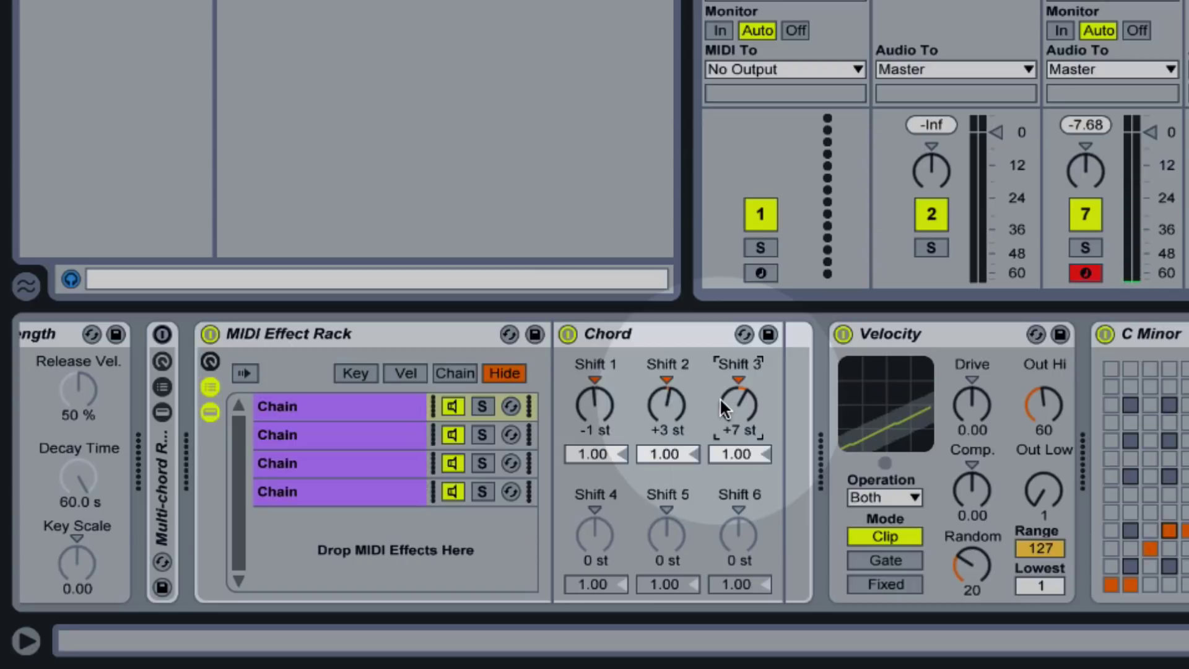
- Show the rack's chain select zones, move the fourth chain's zone to 127 and distribute the ranges equally
{"action": "left_click", "coordinate": [458, 372]}
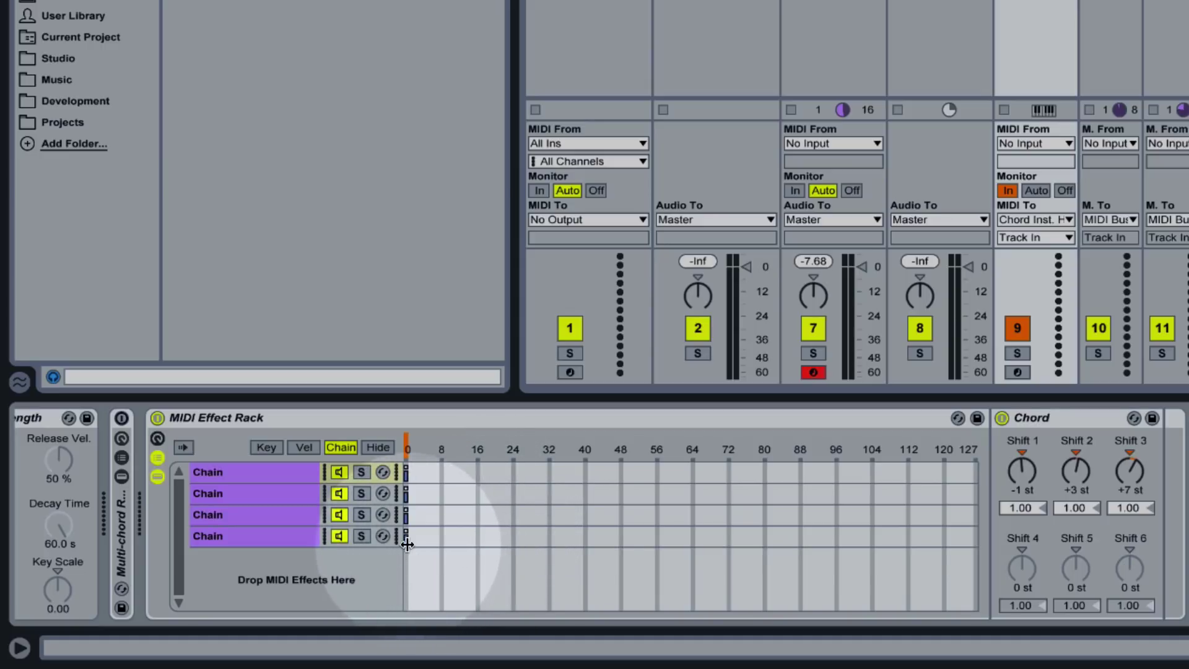
{"action": "left_click_drag", "start_coordinate": [407, 544], "coordinate": [978, 557]}
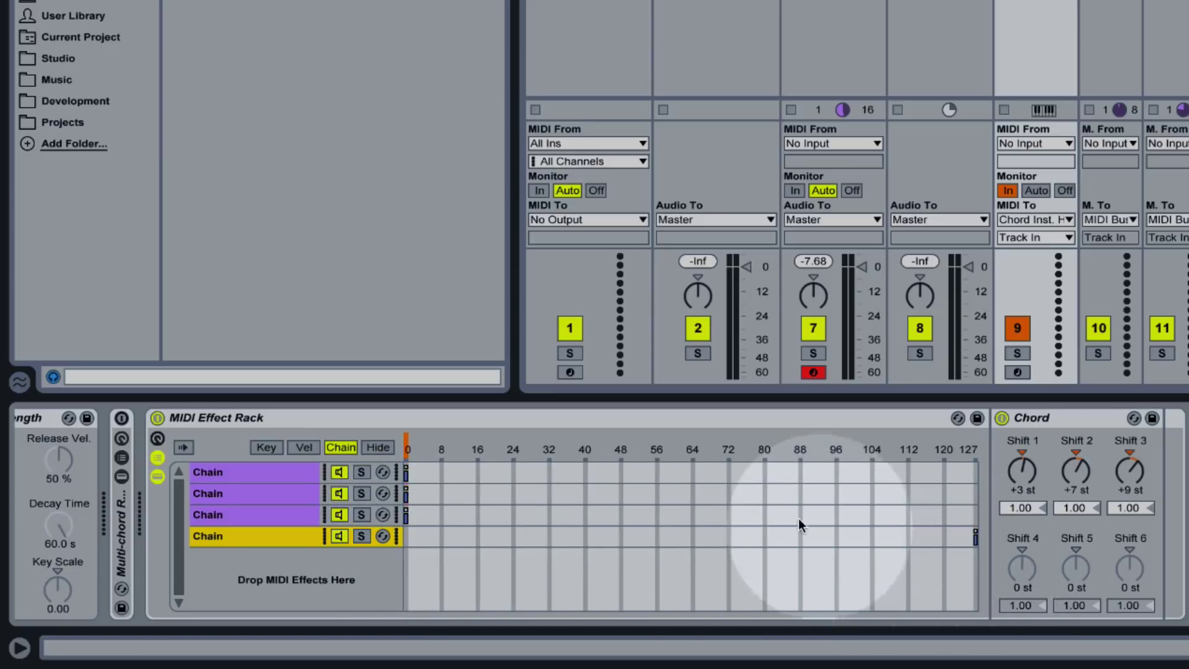
{"action": "right_click", "coordinate": [769, 496]}
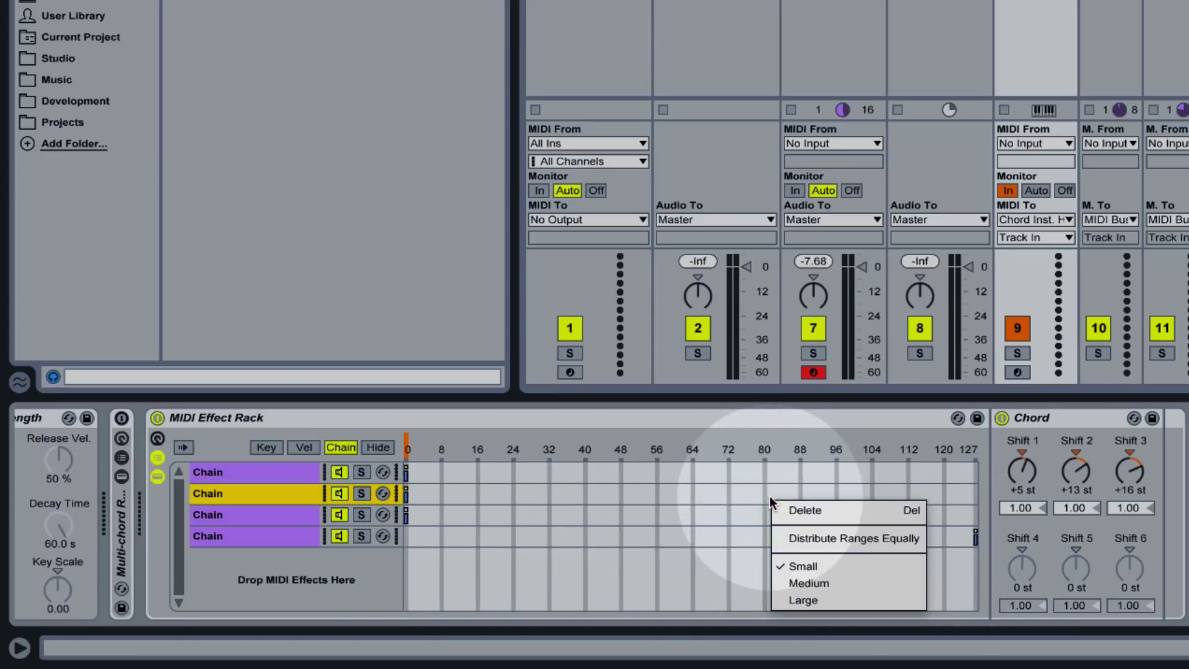
{"action": "left_click", "coordinate": [851, 538]}
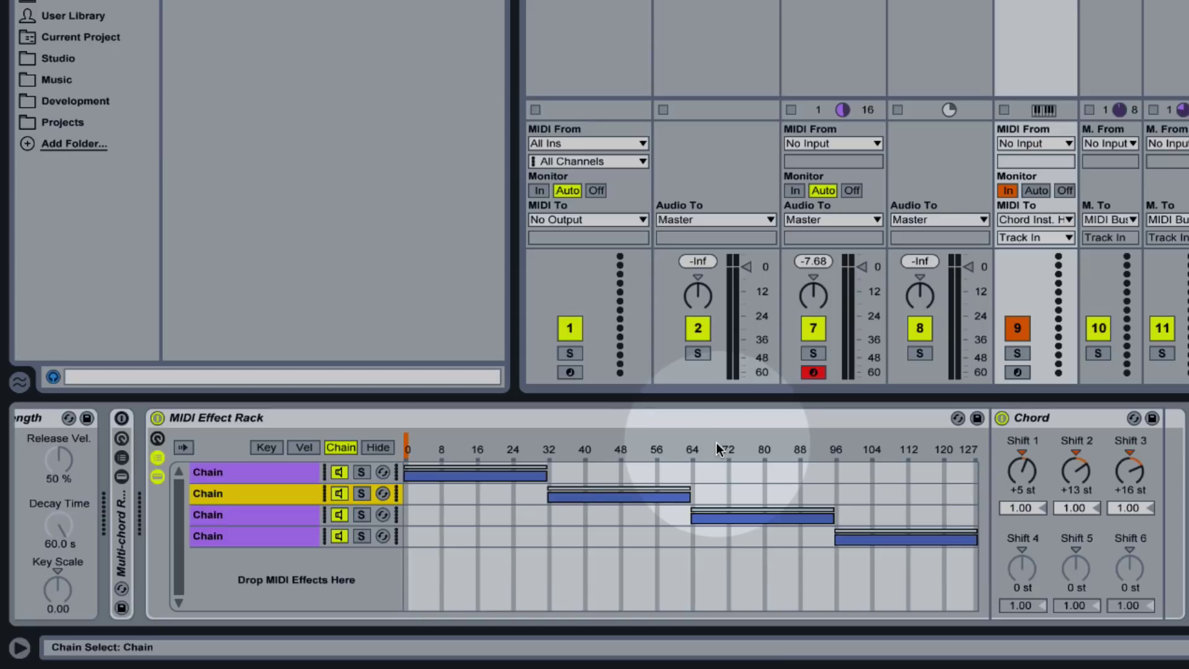
- Audition the second, third and fourth chains by moving the chain selector into each zone during playback
{"action": "left_click", "coordinate": [615, 439]}
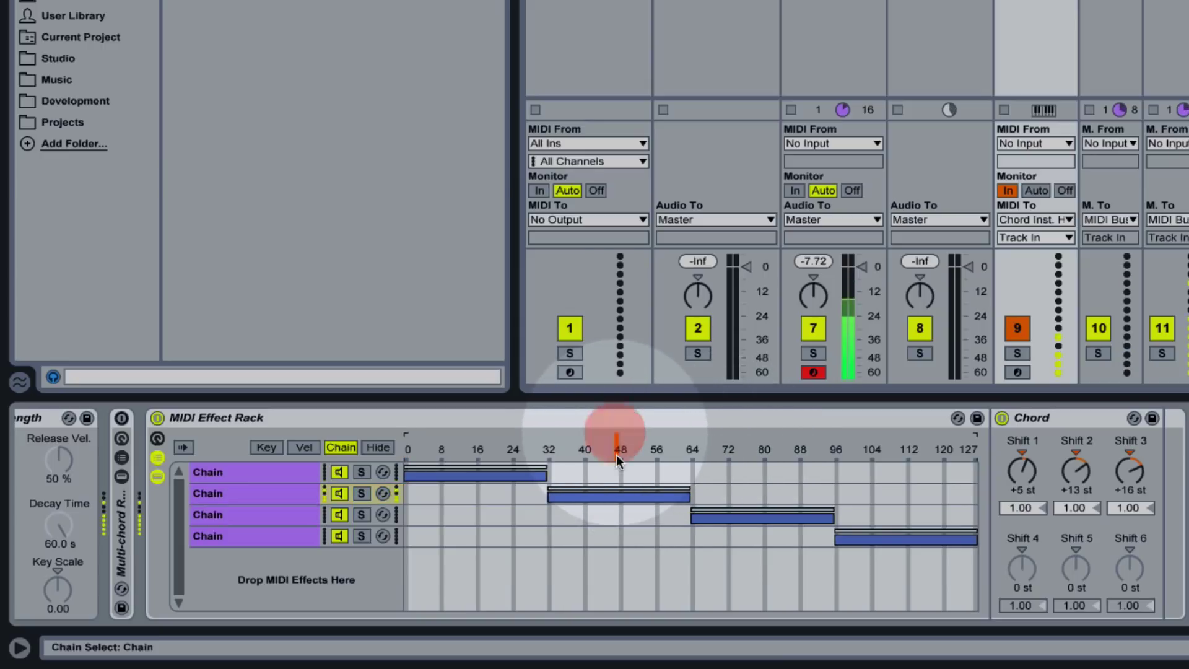
{"action": "left_click", "coordinate": [766, 449]}
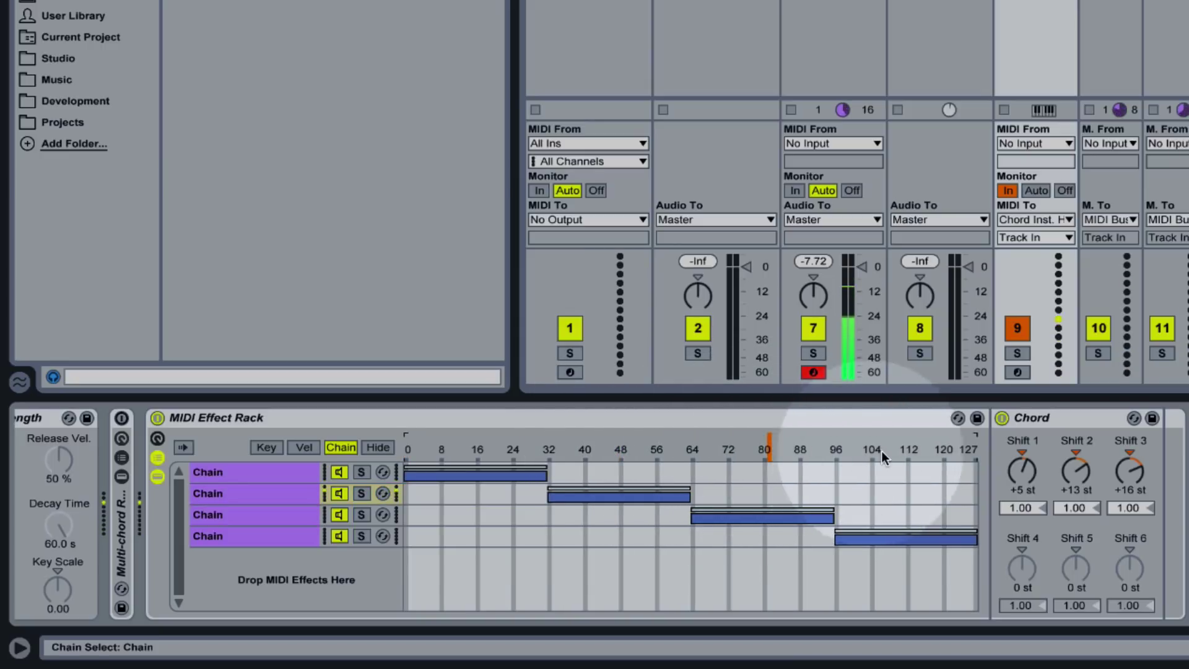
{"action": "left_click", "coordinate": [908, 452]}
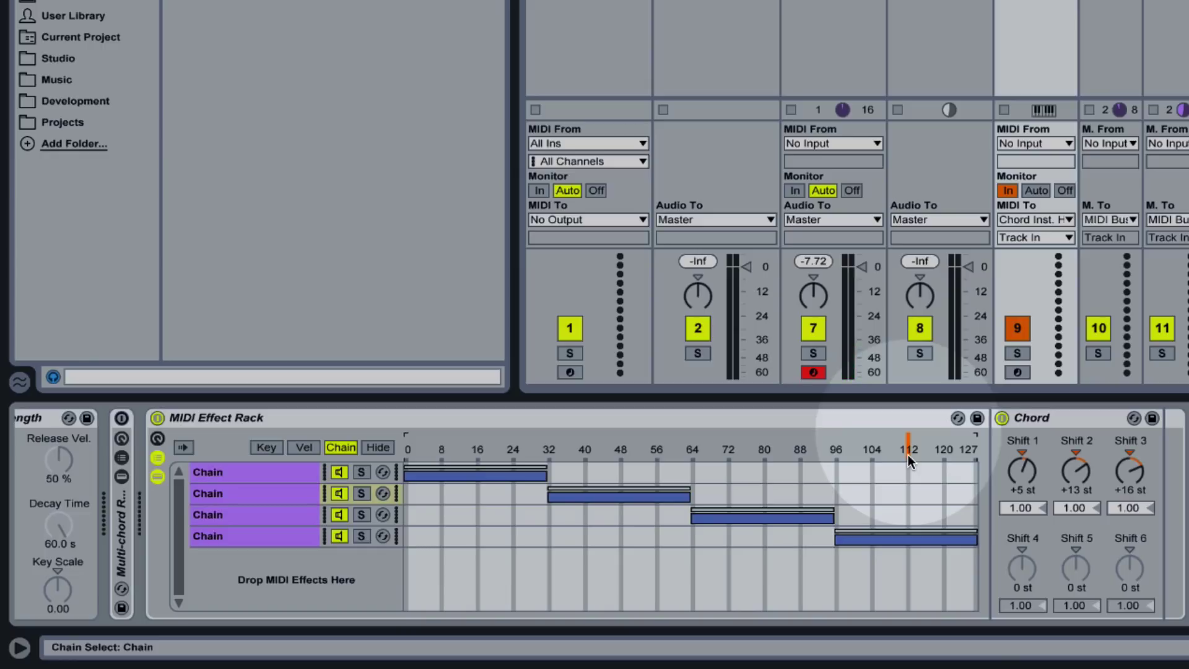
- Map the new rack's chain selector to Macro 1
{"action": "right_click", "coordinate": [743, 448]}
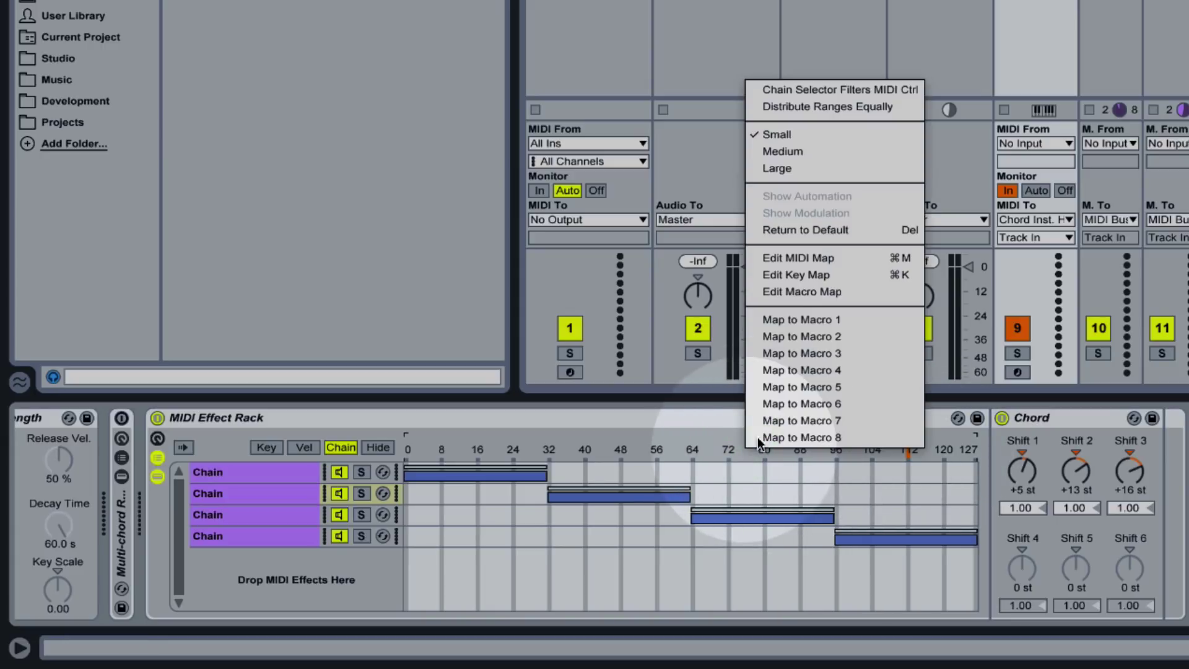
{"action": "left_click", "coordinate": [839, 320]}
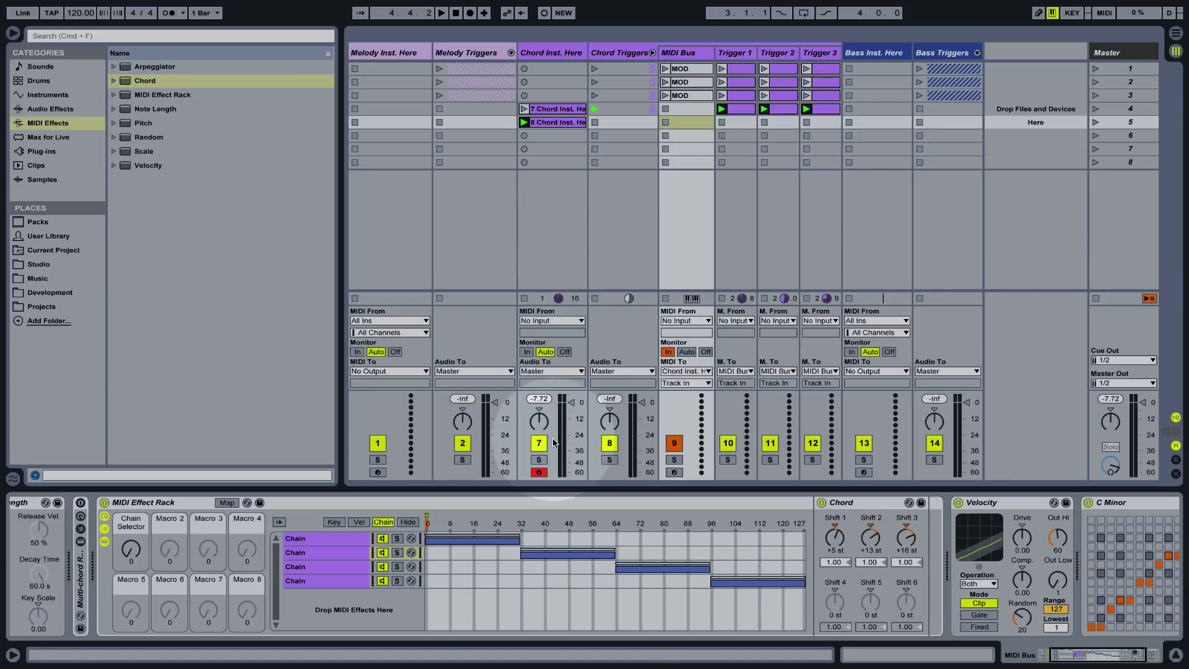
- Create a clip in scene 4 of the MIDI Bus track and show its envelope for the MIDI Effect Rack's Chain Selector macro
{"action": "double_click", "coordinate": [697, 110]}
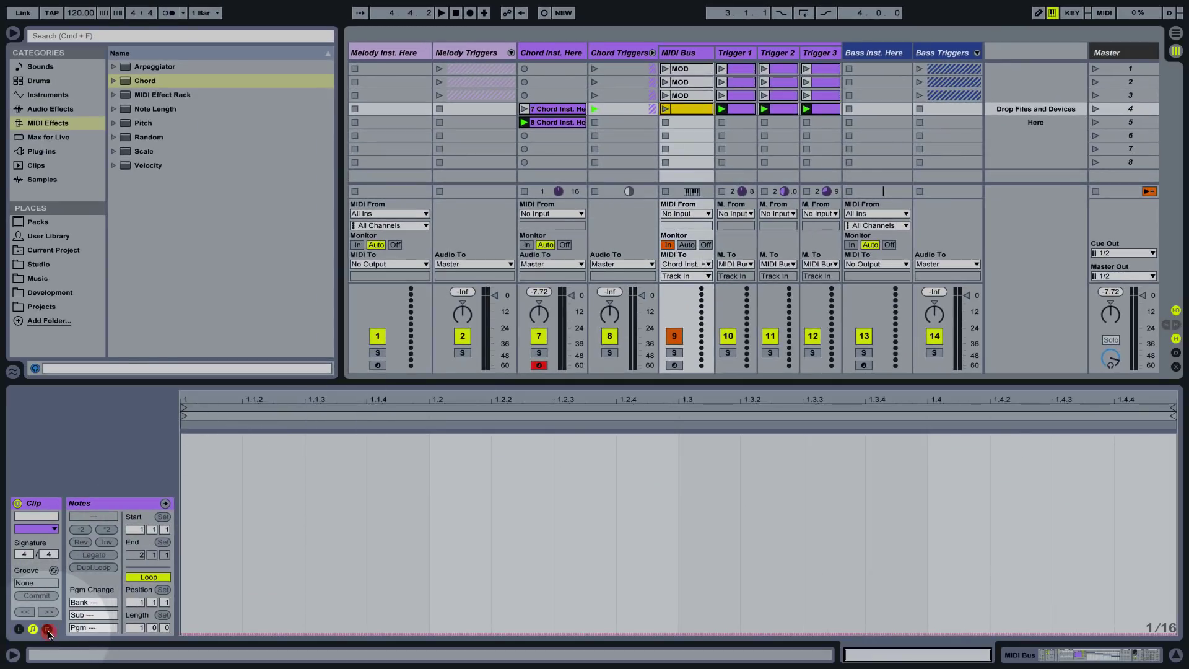
{"action": "left_click", "coordinate": [47, 629]}
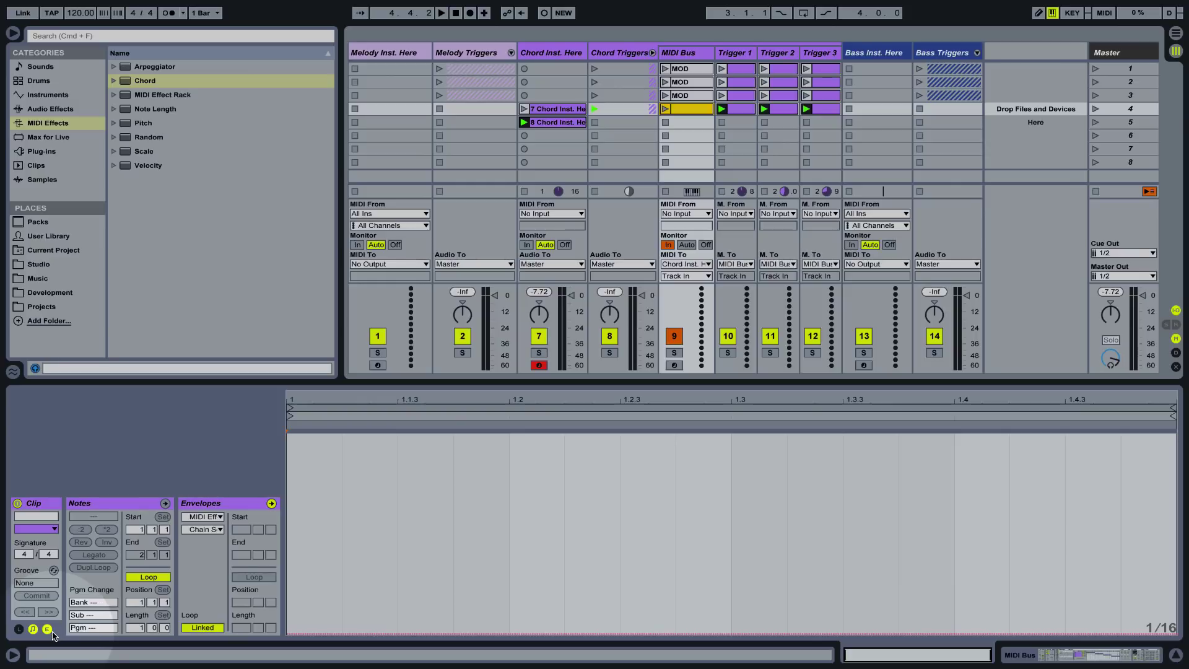
{"action": "left_click", "coordinate": [203, 529]}
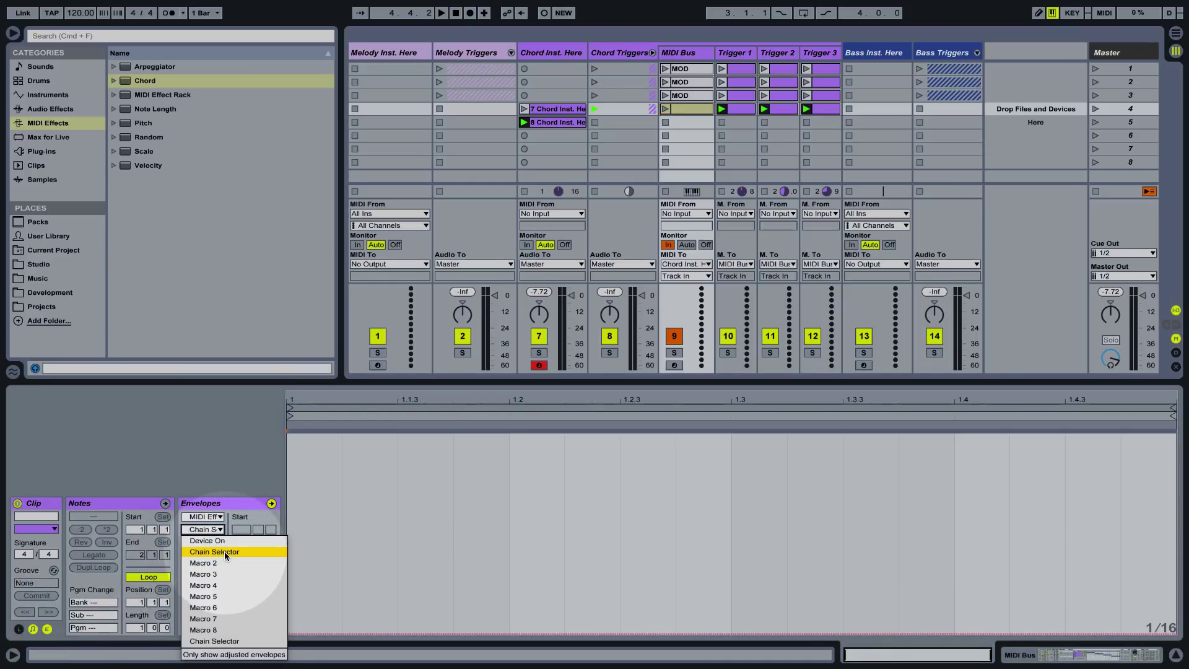
{"action": "left_click", "coordinate": [224, 551]}
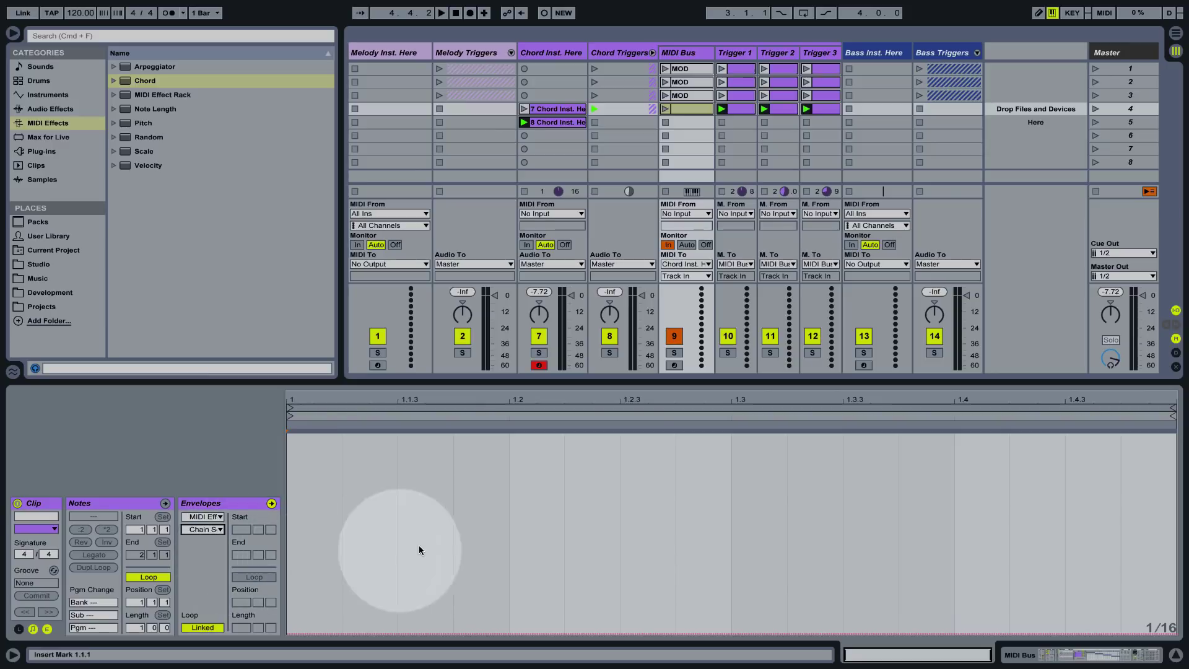
- Draw a Chain Selector envelope rising from minimum to maximum at 1.3 and falling back by the clip's end, and audition it against the rack
{"action": "left_click", "coordinate": [307, 593]}
{"action": "left_click", "coordinate": [305, 633]}
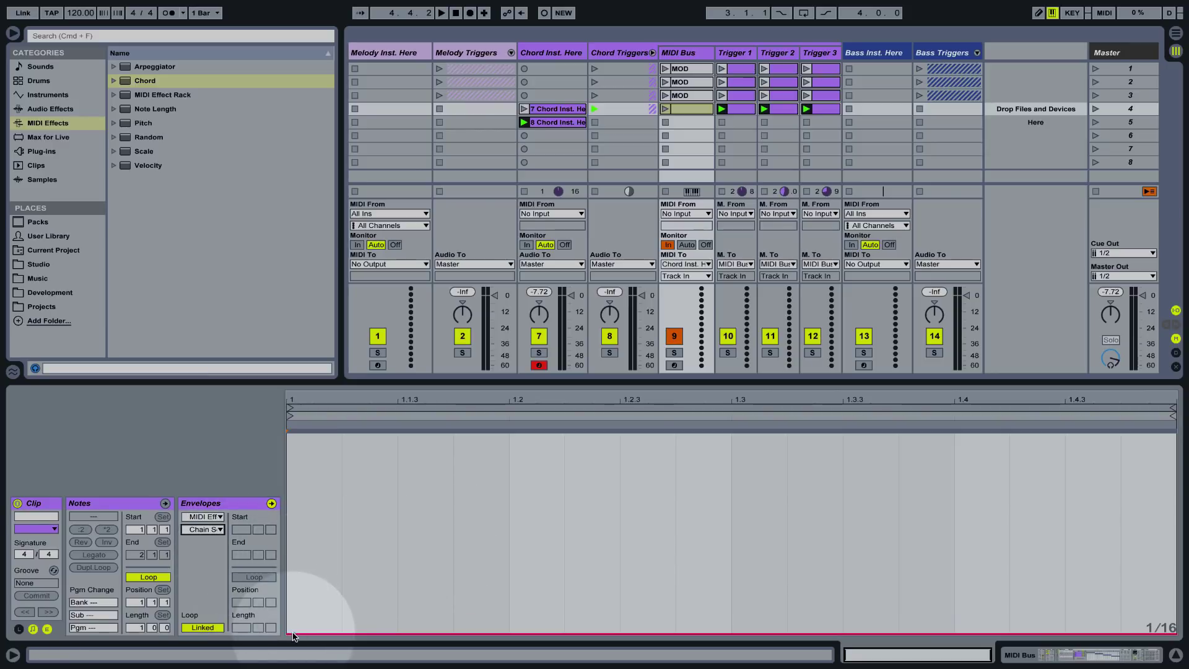
{"action": "left_click_drag", "start_coordinate": [732, 634], "coordinate": [731, 434]}
{"action": "left_click_drag", "start_coordinate": [1059, 437], "coordinate": [1058, 436]}
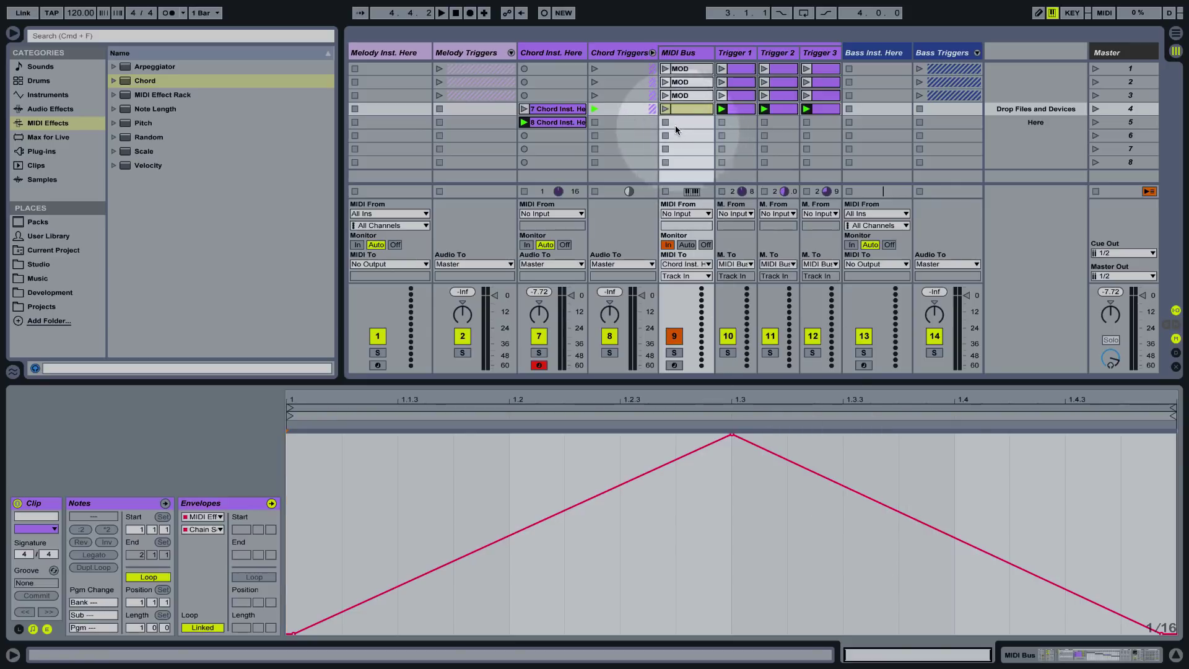
{"action": "key", "text": "space"}
{"action": "left_click", "coordinate": [681, 52]}
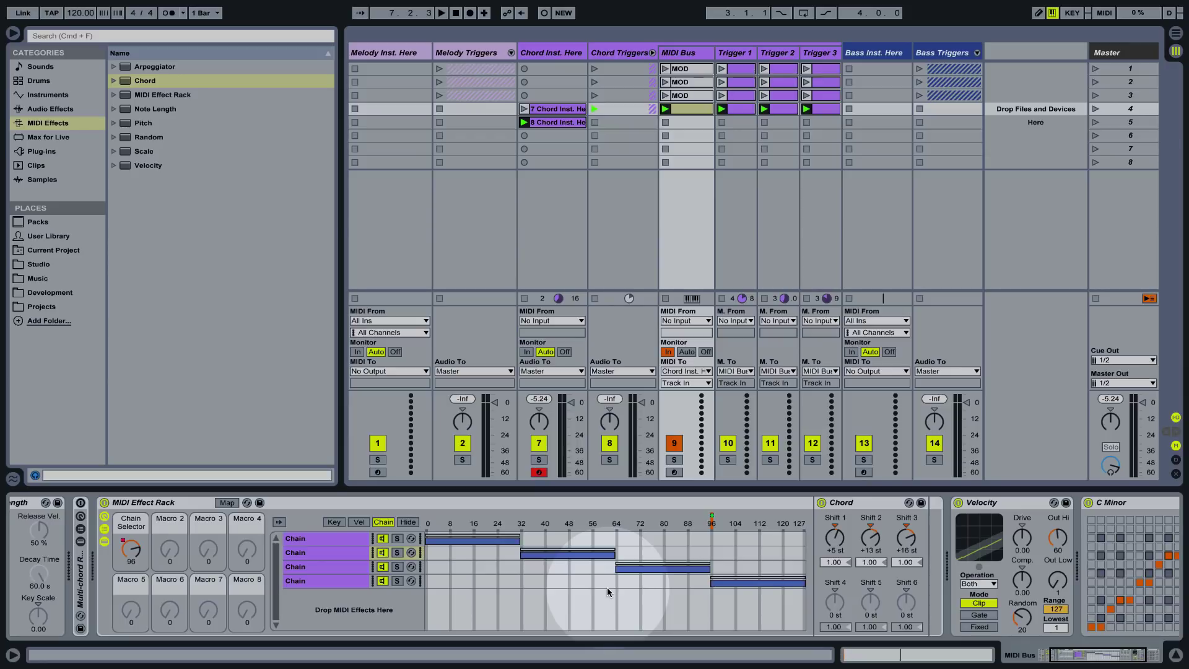
- Extend the Chain Selector clip's loop length to 1.0.2 and pull its loop end slightly back so it cycles off the bar
{"action": "double_click", "coordinate": [686, 109]}
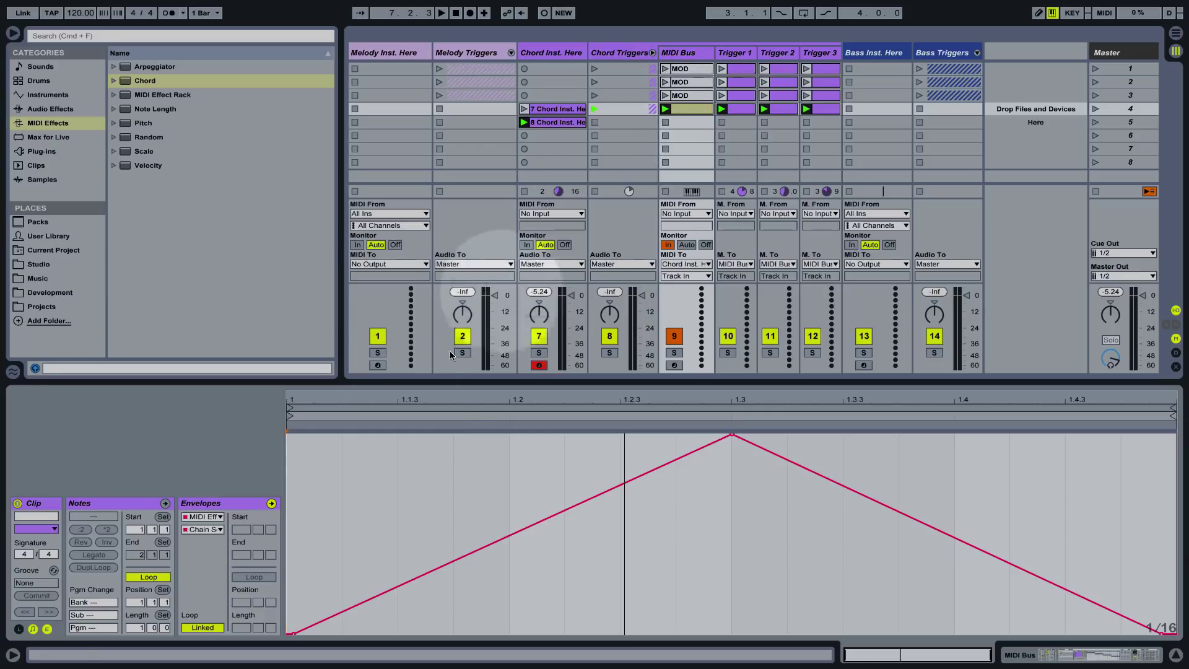
{"action": "left_click_drag", "start_coordinate": [168, 629], "coordinate": [168, 621]}
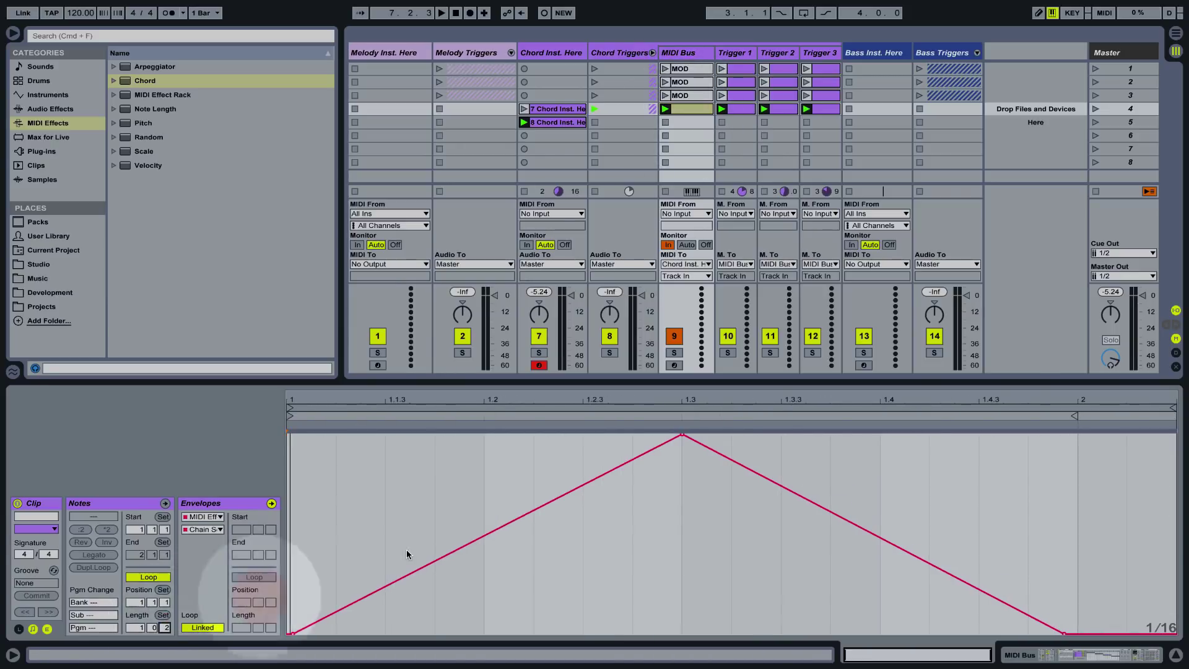
{"action": "left_click_drag", "start_coordinate": [1172, 408], "coordinate": [1148, 407]}
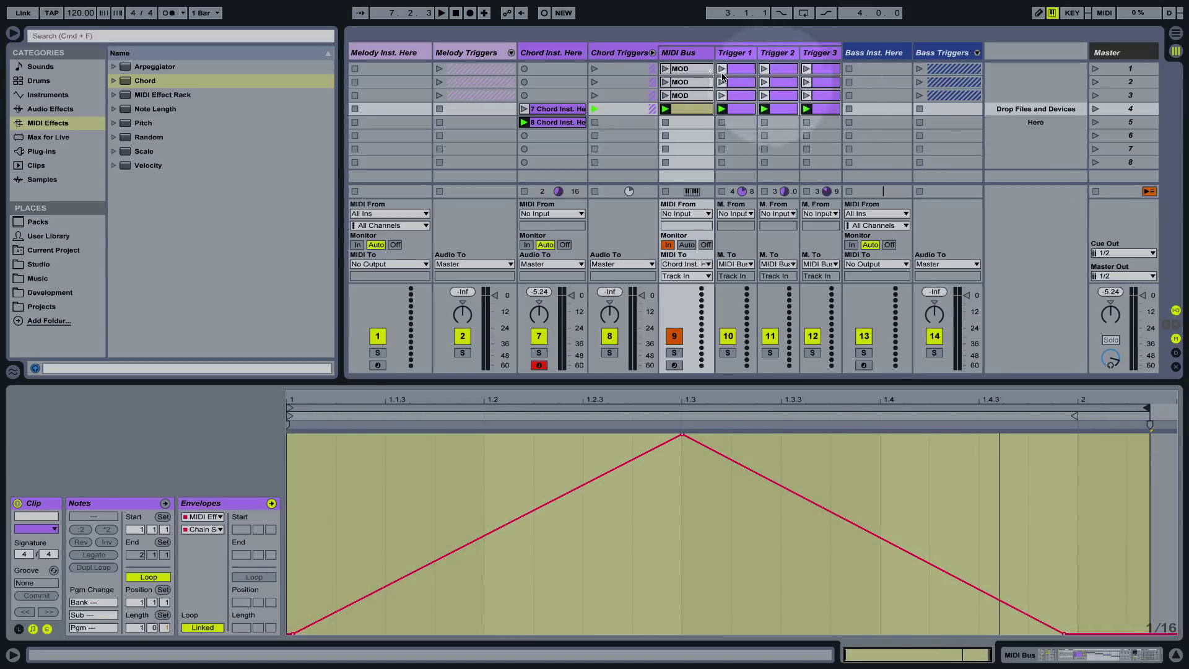
- Review the MIDI Bus device chain from the chord rack through Velocity to the C Minor scale
{"action": "left_click", "coordinate": [675, 56]}
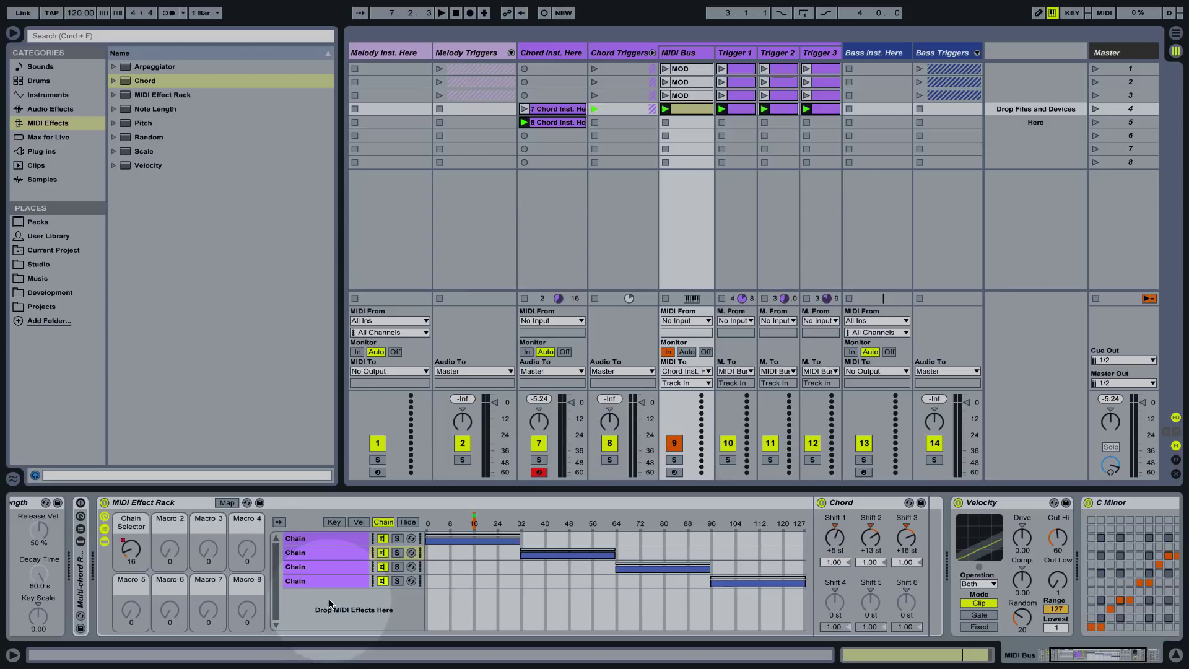
{"action": "scroll", "coordinate": [644, 558], "scroll_direction": "right", "scroll_amount": 5}
{"action": "scroll", "coordinate": [670, 562], "scroll_direction": "right", "scroll_amount": 1}
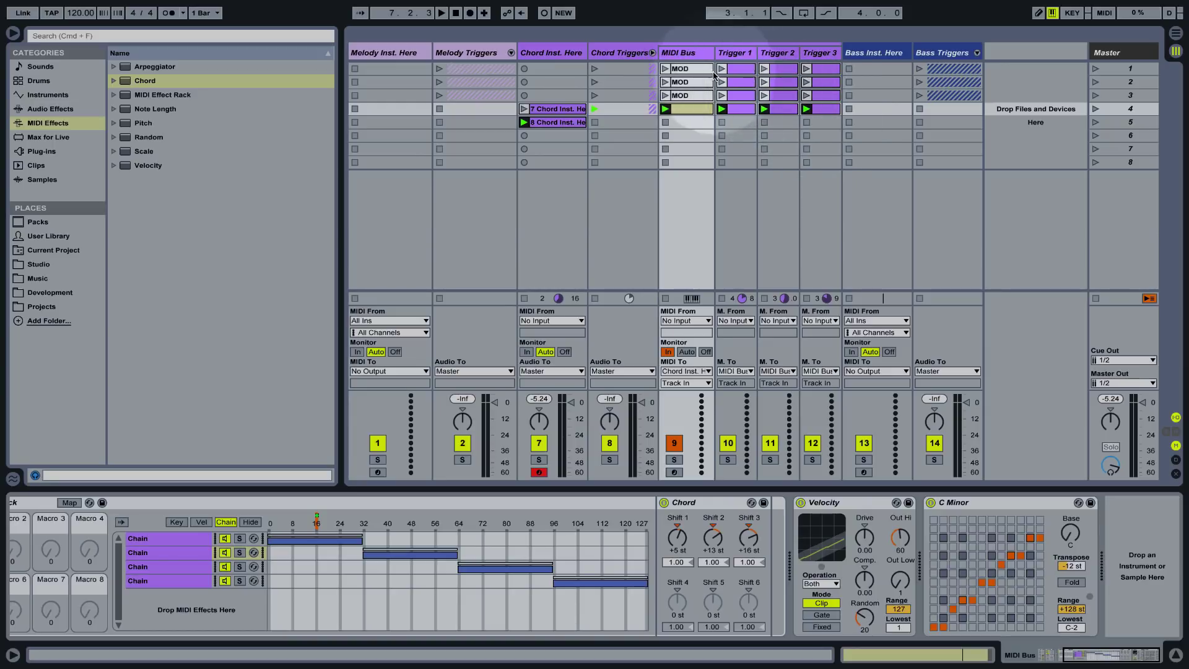
- Give all 16 clips in scenes 1–4 from MIDI Bus to Trigger 3 an Any follow action with a time of 0.3.3
{"action": "left_click", "coordinate": [827, 111], "text": "shift"}
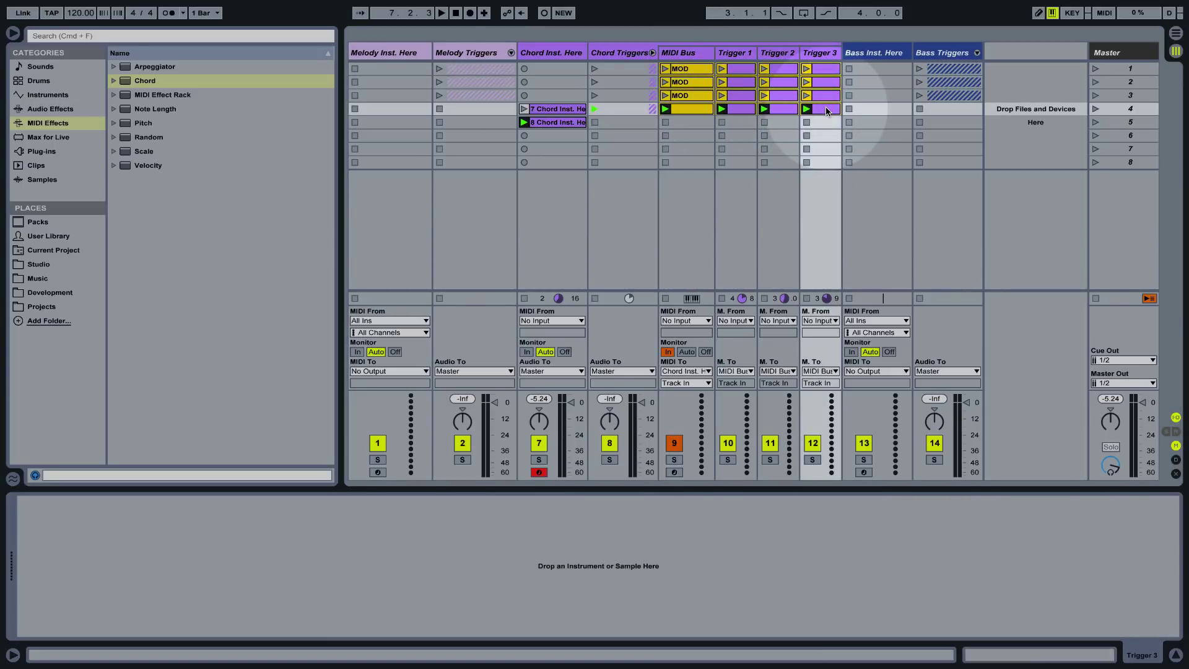
{"action": "key", "text": "shift+Tab"}
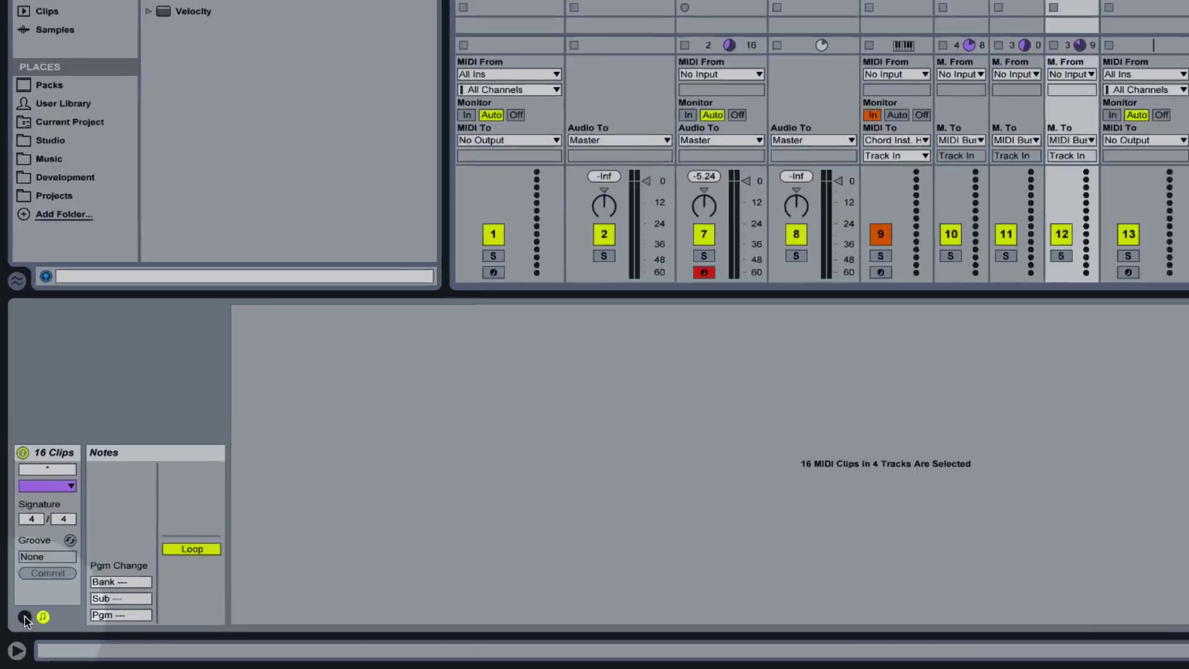
{"action": "left_click", "coordinate": [25, 616]}
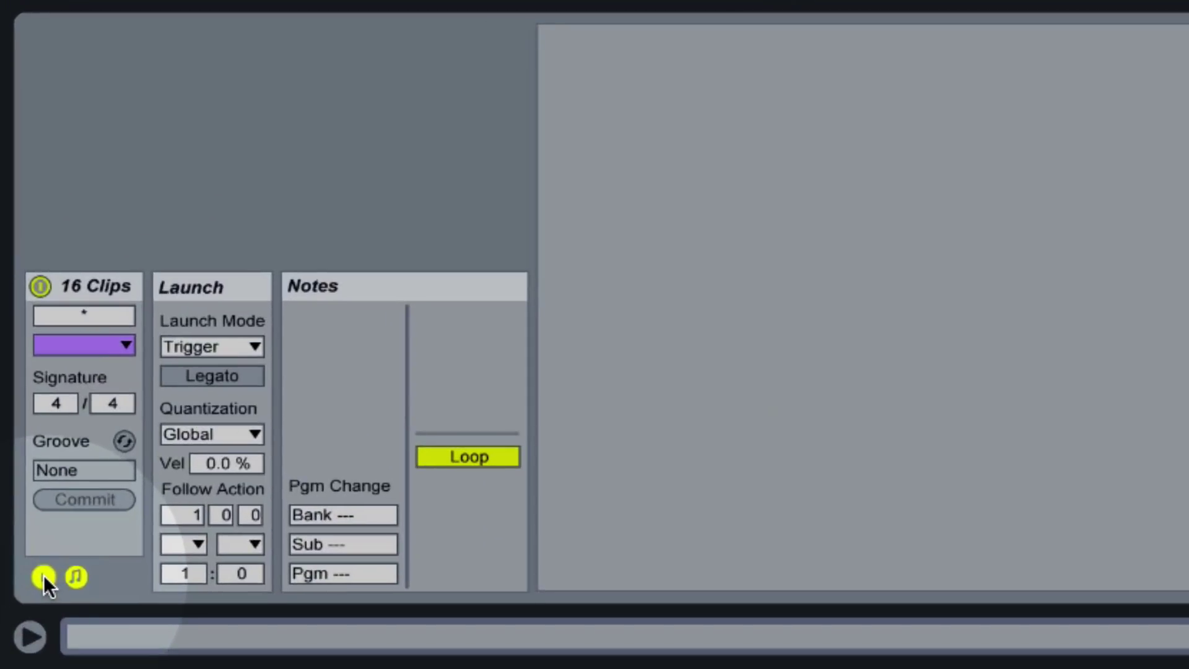
{"action": "left_click", "coordinate": [196, 543]}
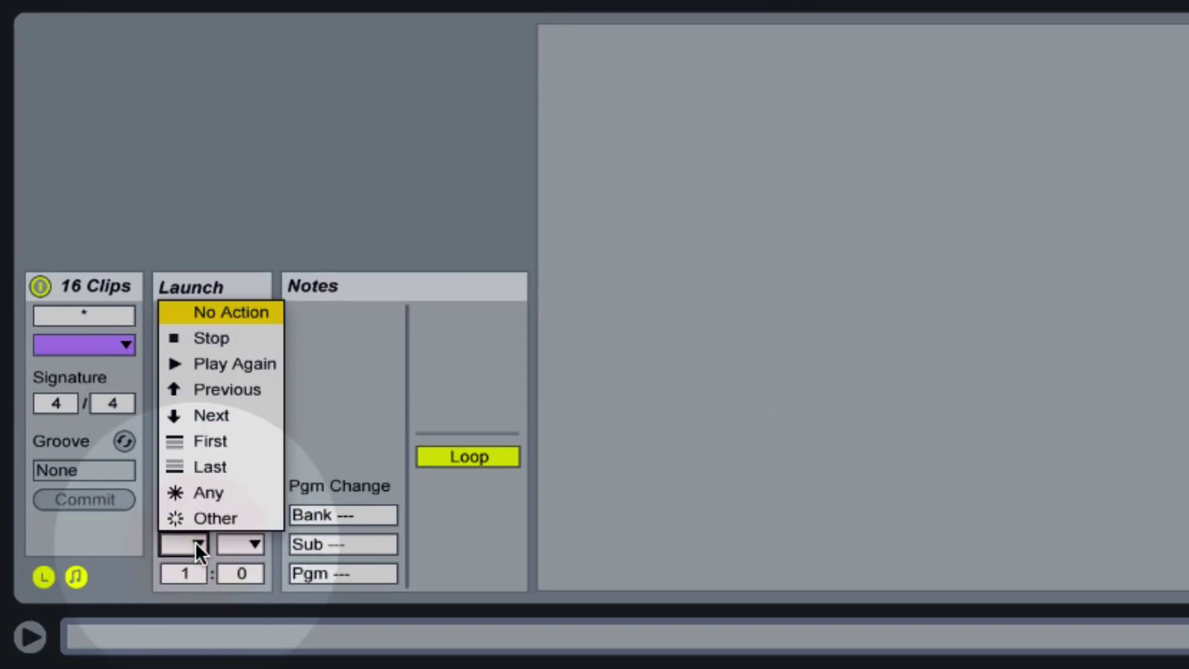
{"action": "left_click", "coordinate": [266, 493]}
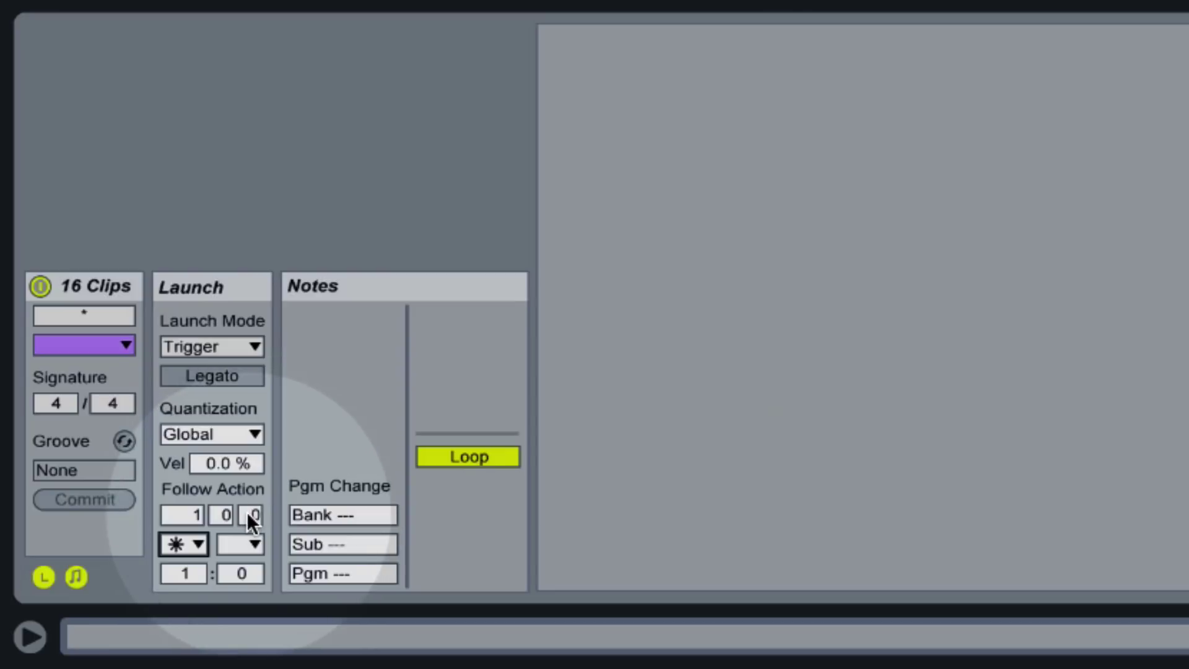
{"action": "left_click_drag", "start_coordinate": [247, 514], "coordinate": [248, 514]}
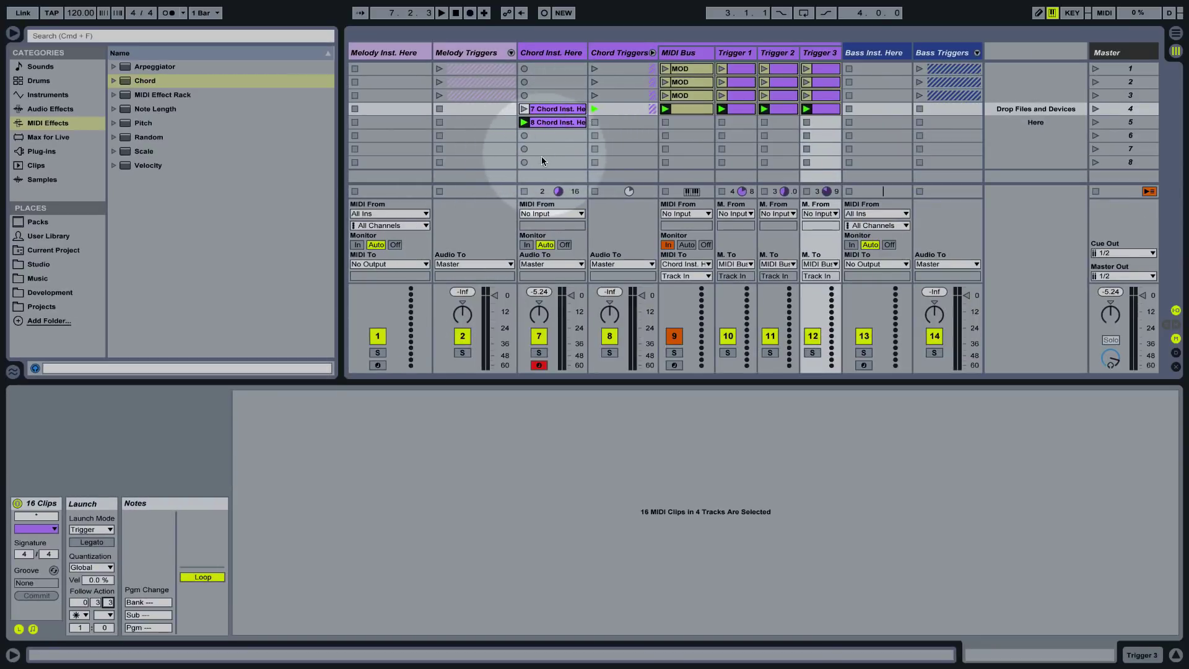
- Launch the scene 4 Chord Triggers clips and record about 12 bars of output into the Chord Inst track's sixth slot
{"action": "left_click", "coordinate": [524, 191]}
{"action": "left_click", "coordinate": [592, 109]}
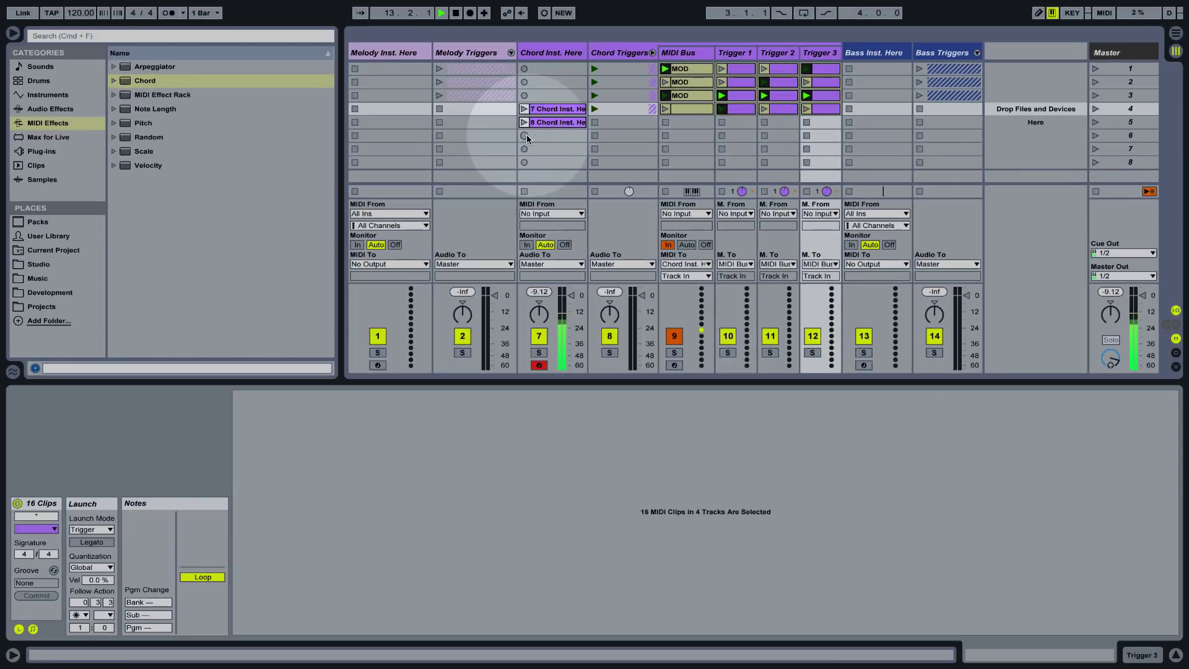
{"action": "left_click", "coordinate": [207, 237]}
- Set a two-bar loop from bar 4 in the recorded chord clip and duplicate the clip into the slot below
{"action": "left_click", "coordinate": [556, 136]}
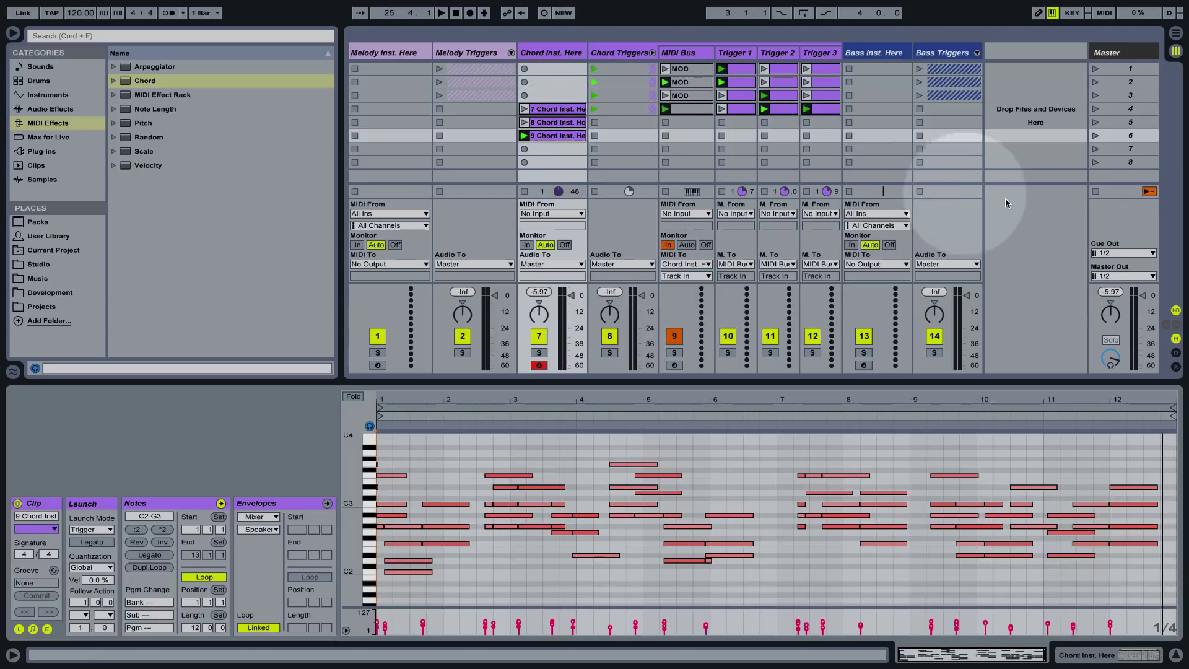
{"action": "mouse_move", "coordinate": [1171, 410]}
{"action": "left_mouse_down"}
{"action": "mouse_move", "coordinate": [511, 411]}
{"action": "mouse_move", "coordinate": [683, 413]}
{"action": "left_mouse_up"}
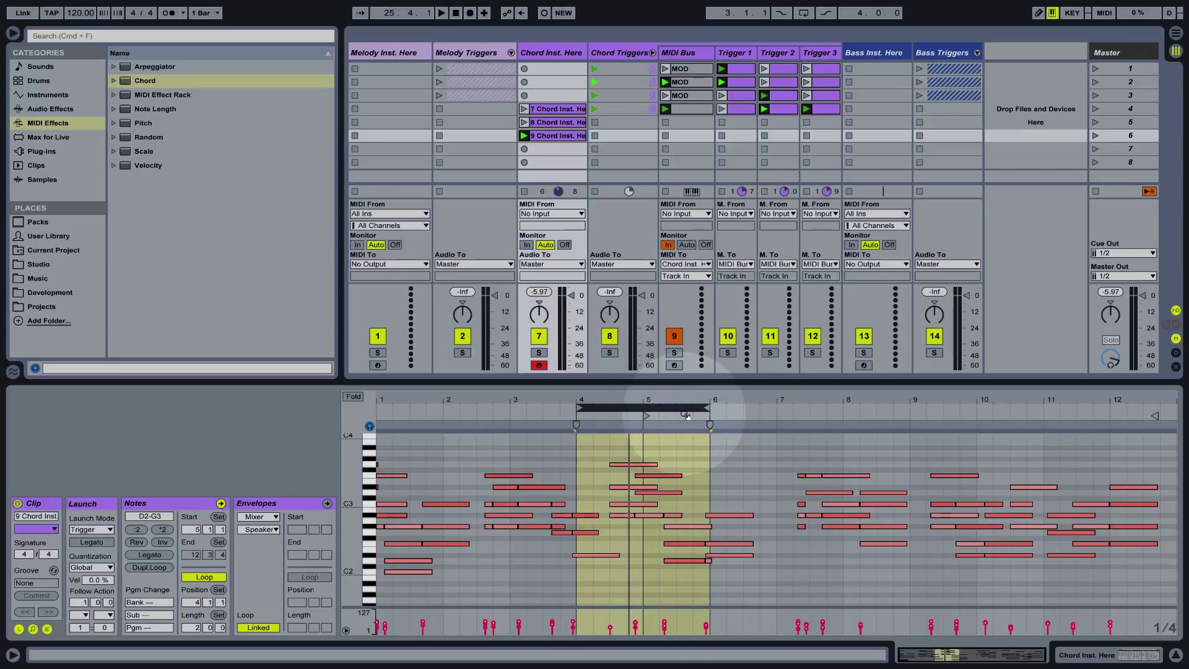
{"action": "left_click", "coordinate": [573, 137]}
{"action": "key", "text": "super+d"}
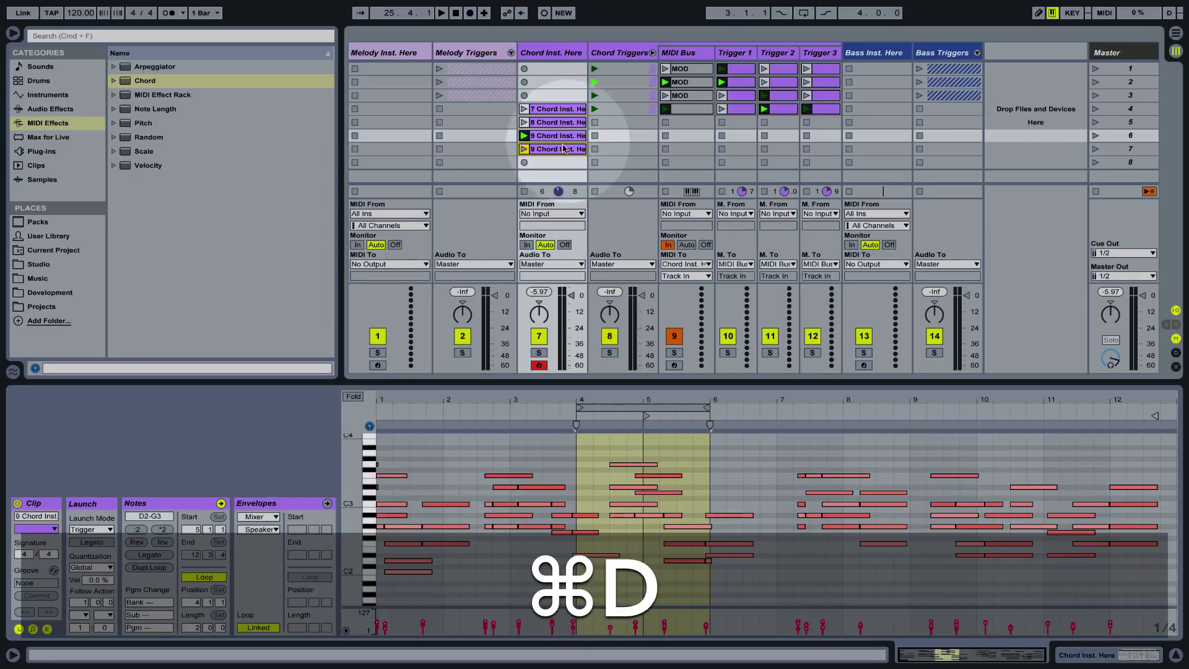
- Crop the duplicated chord clip to its two-bar loop and return to the original recording
{"action": "right_click", "coordinate": [557, 149]}
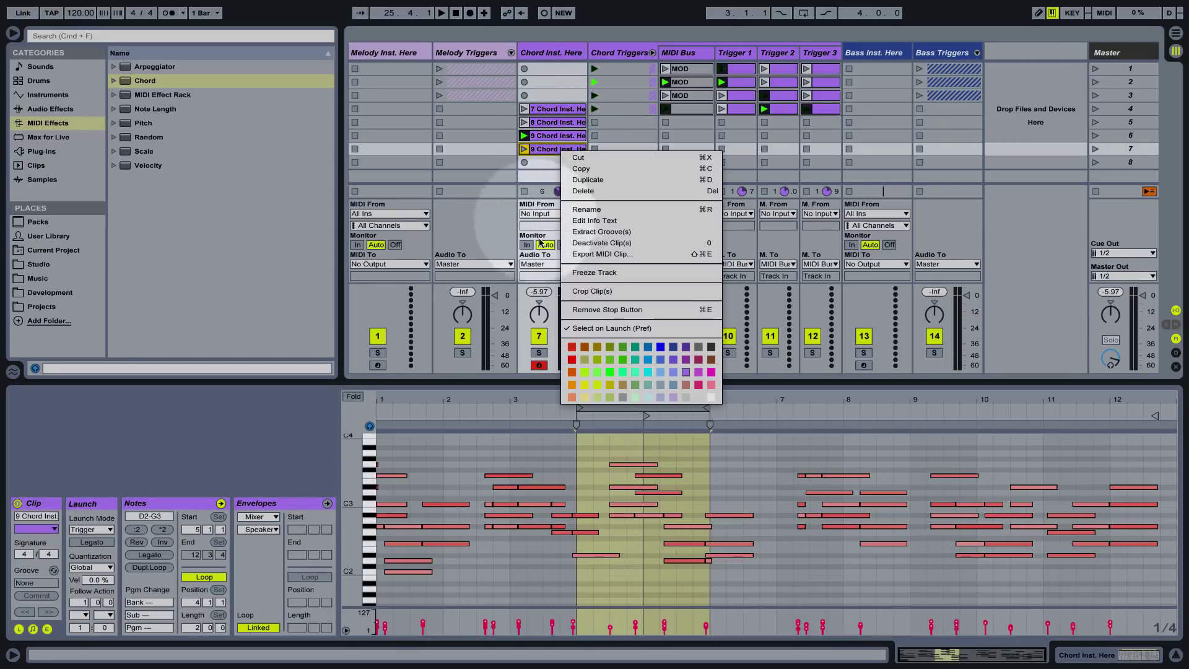
{"action": "left_click", "coordinate": [585, 291]}
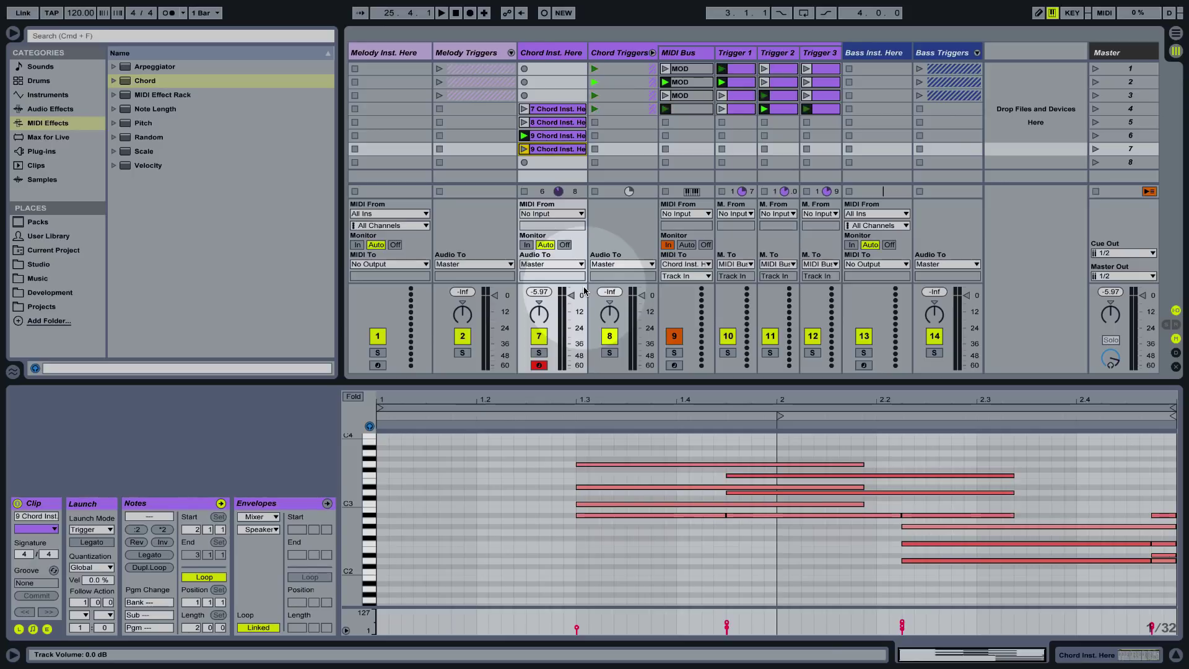
{"action": "left_click", "coordinate": [572, 137]}
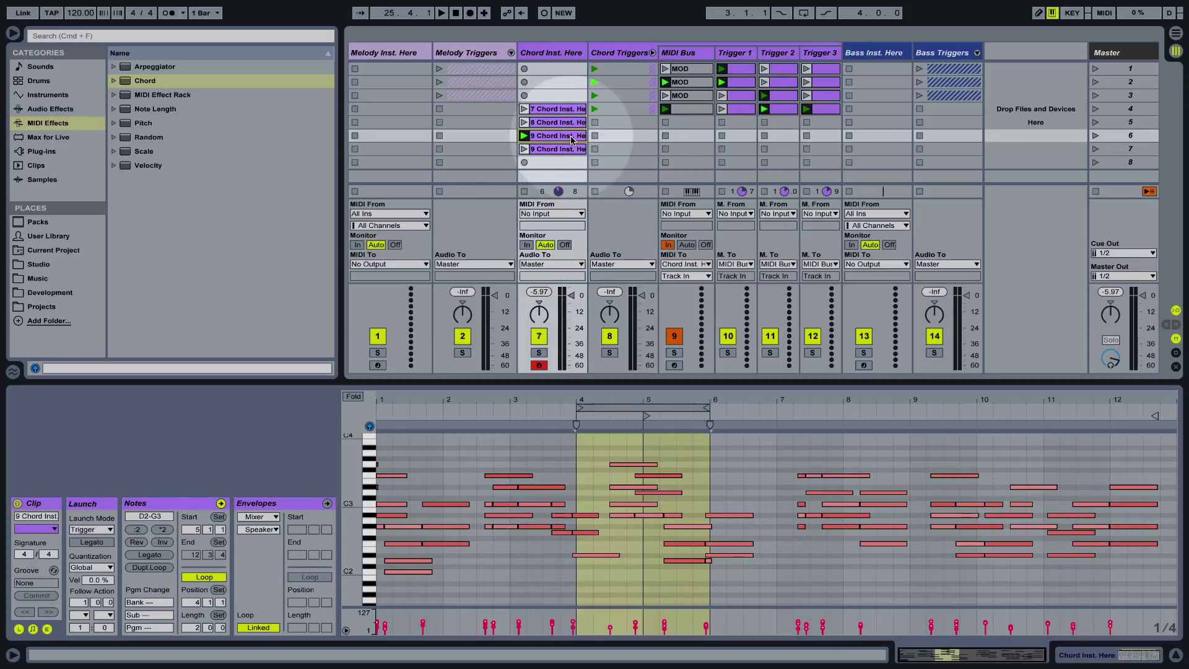